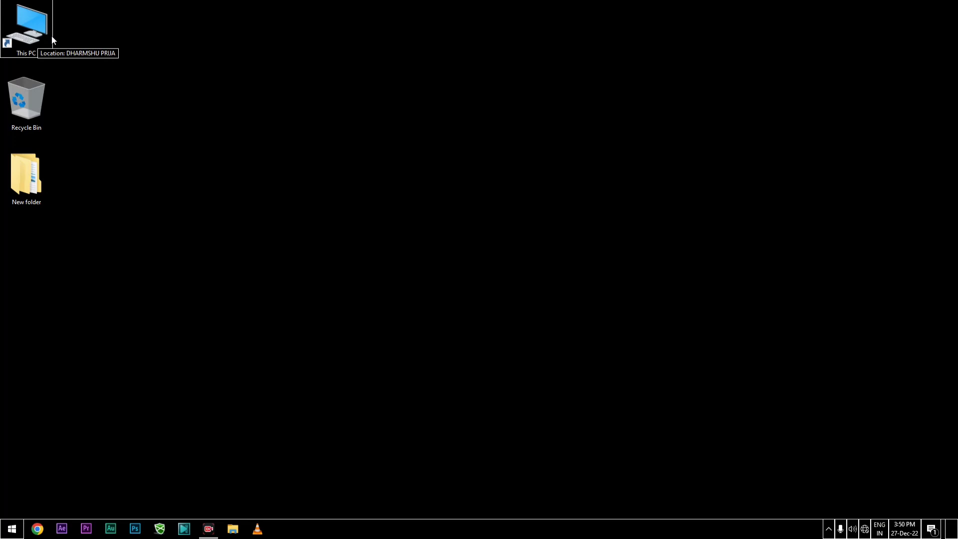
# Refresh the desktop repeatedly.
pyautogui.rightClick(494, 1)
pyautogui.click(505, 28)
pyautogui.rightClick(377, 47)
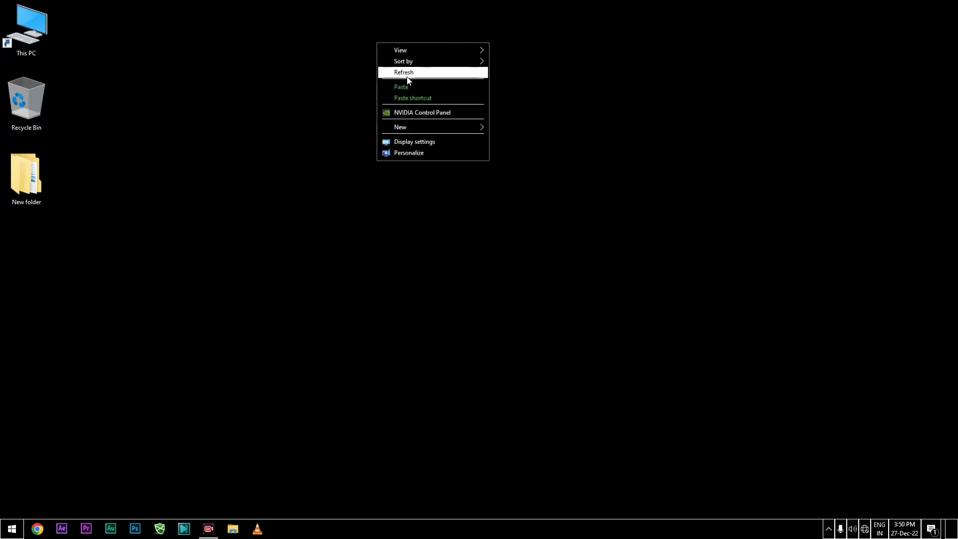
pyautogui.click(406, 78)
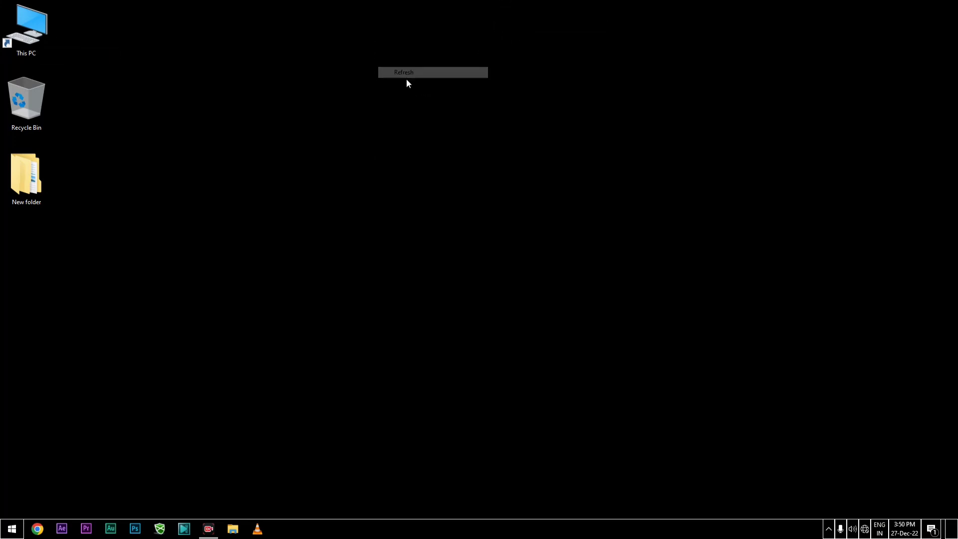
pyautogui.rightClick(227, 115)
pyautogui.click(252, 144)
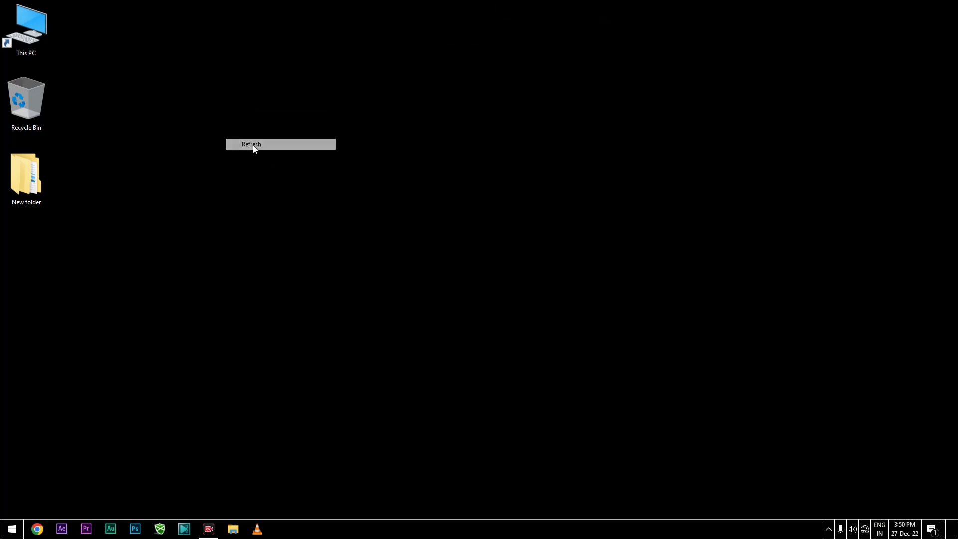
pyautogui.rightClick(33, 31)
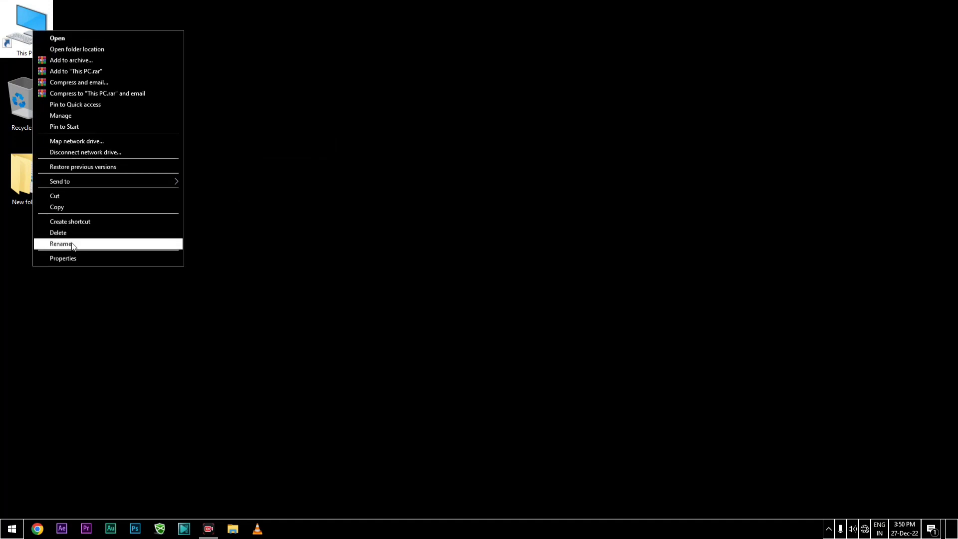
pyautogui.click(449, 120)
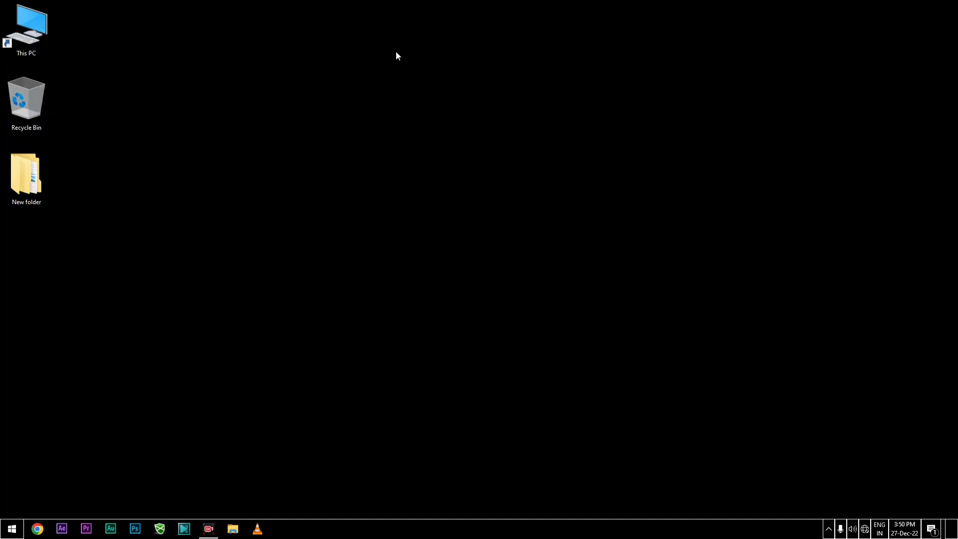
pyautogui.rightClick(396, 52)
pyautogui.click(423, 84)
pyautogui.rightClick(164, 88)
pyautogui.click(197, 119)
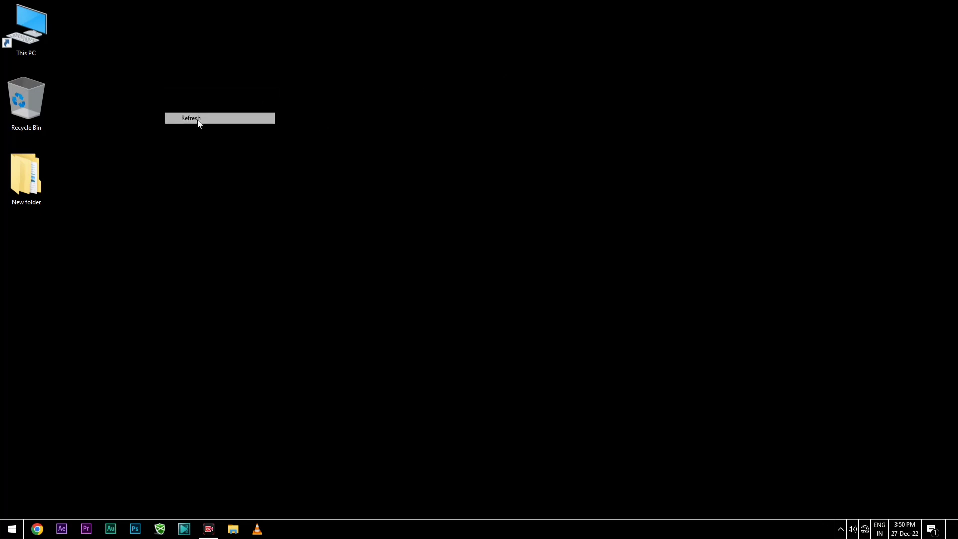
# Examine the commands available for the This PC desktop shortcut, including Rename.
pyautogui.rightClick(28, 26)
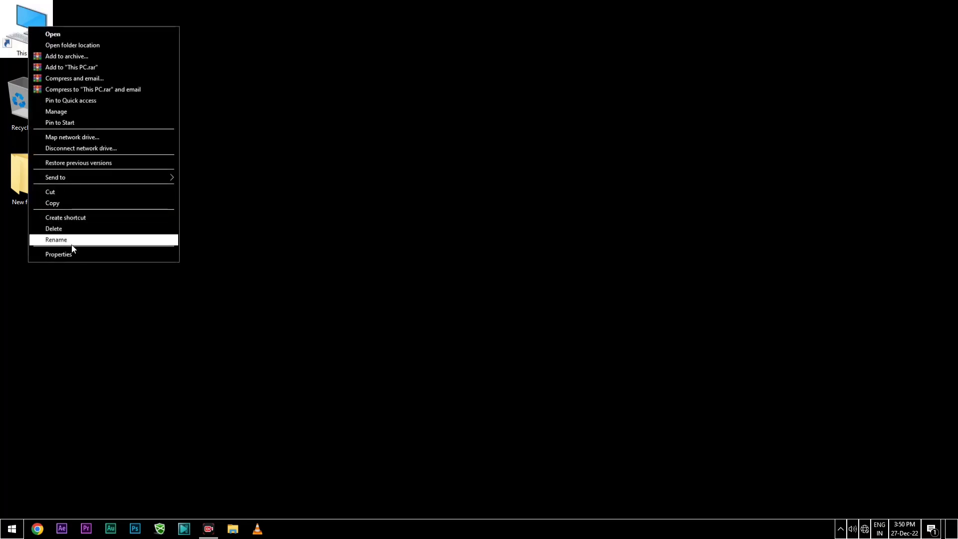
pyautogui.press('Escape')
pyautogui.click(382, 197)
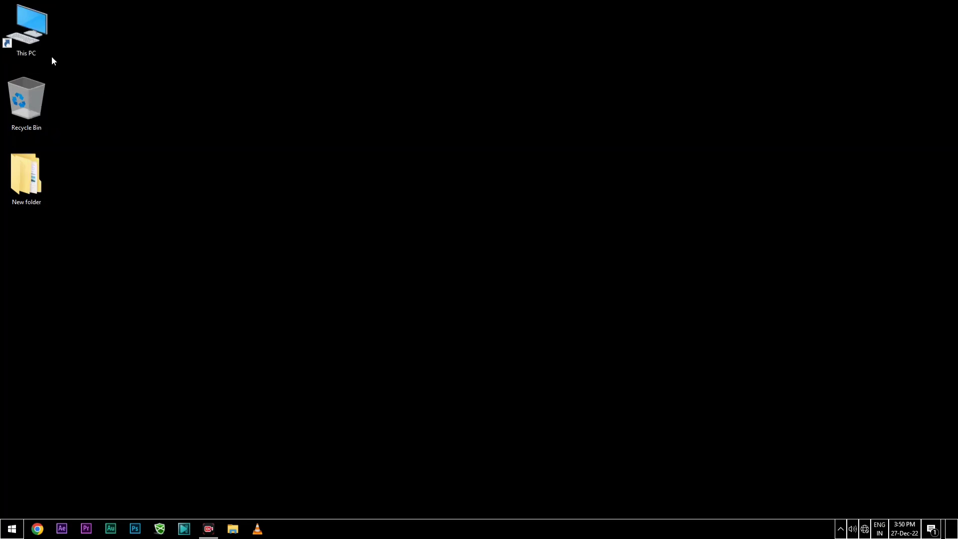
pyautogui.press('F2')
pyautogui.press('Return')
pyautogui.moveTo(228, 0); pyautogui.dragTo(1, 519)
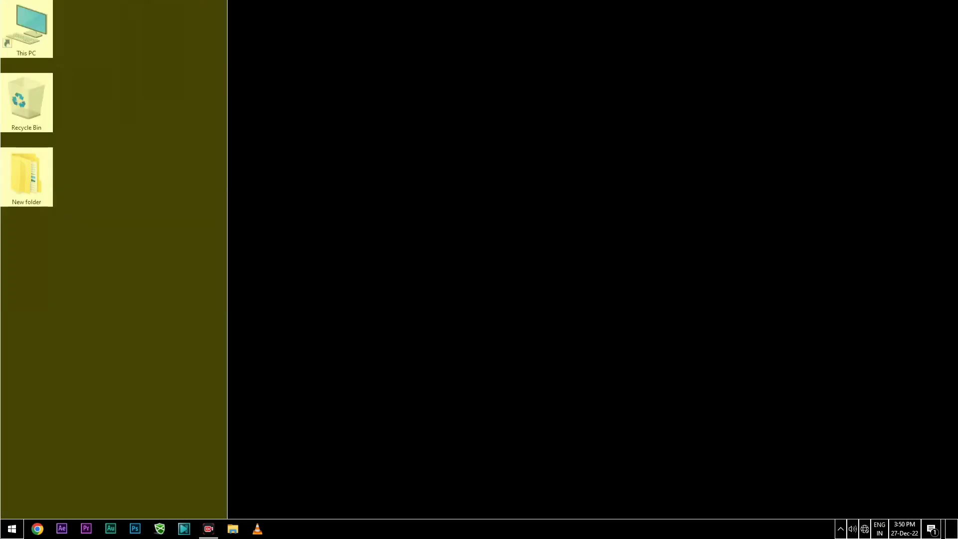
pyautogui.click(378, 284)
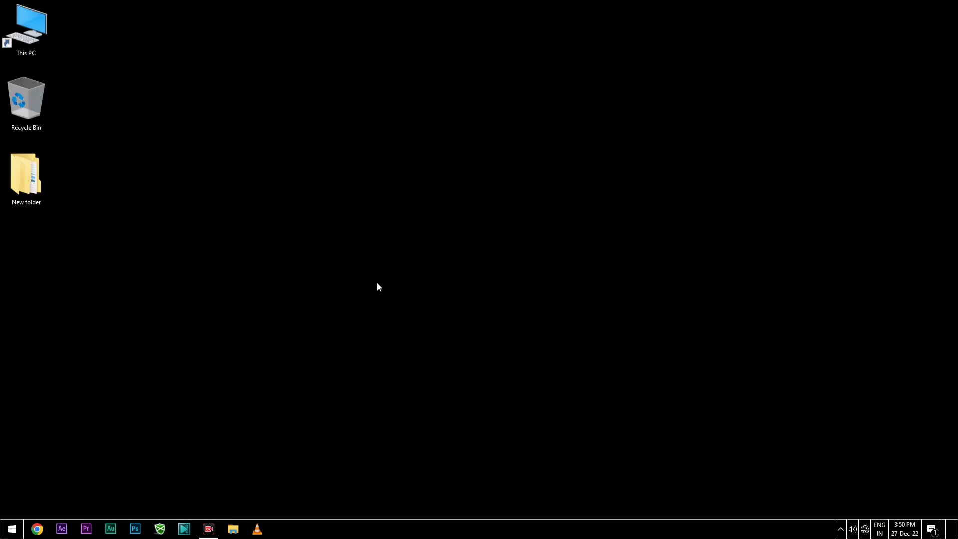
pyautogui.click(26, 179)
pyautogui.rightClick(265, 165)
pyautogui.click(66, 122)
# Open the name of the This PC desktop shortcut for editing and keep the existing name.
pyautogui.rightClick(48, 8)
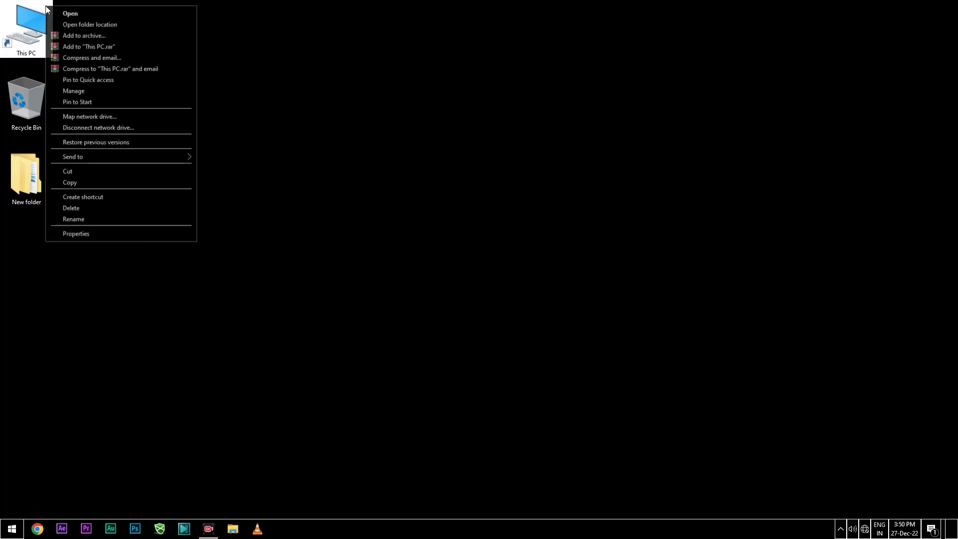
pyautogui.click(88, 219)
pyautogui.click(477, 176)
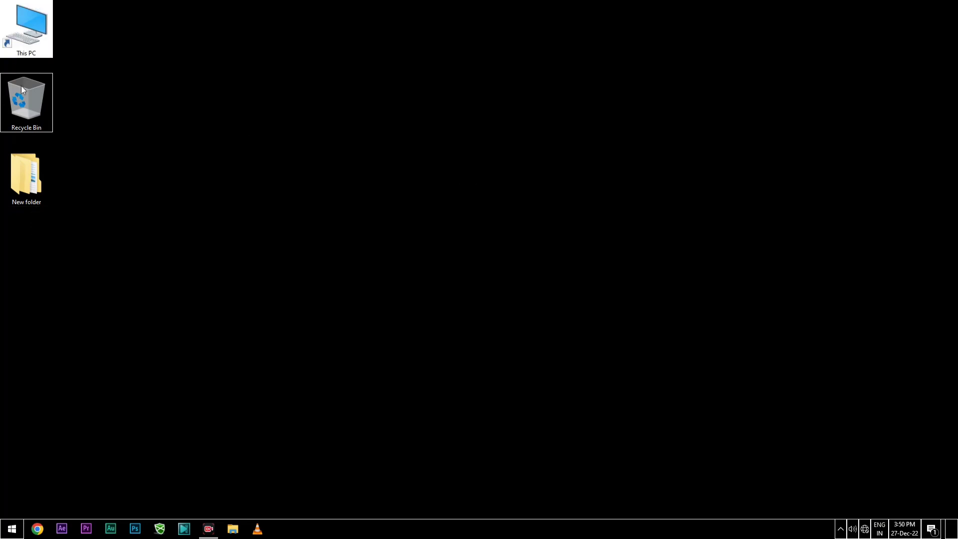
pyautogui.press('F2')
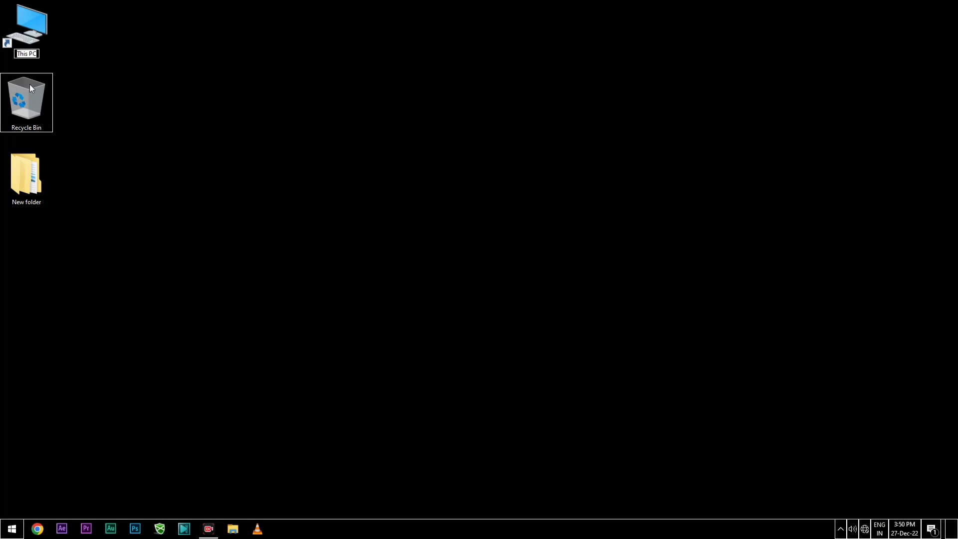
pyautogui.press('Return')
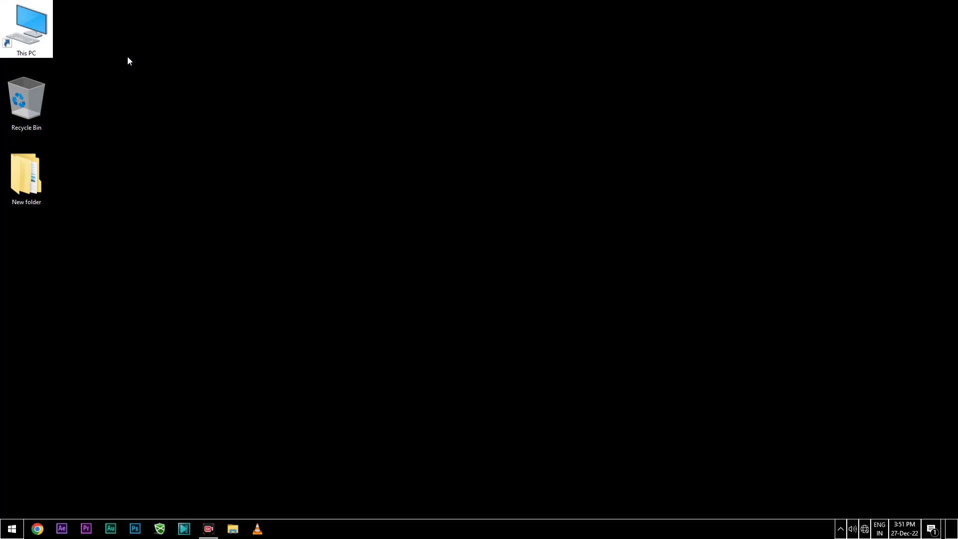
pyautogui.moveTo(227, 1); pyautogui.dragTo(1, 275)
pyautogui.click(125, 172)
pyautogui.moveTo(18, 21); pyautogui.dragTo(6, 39)
pyautogui.moveTo(257, 528); pyautogui.dragTo(293, 247)
pyautogui.click(267, 192)
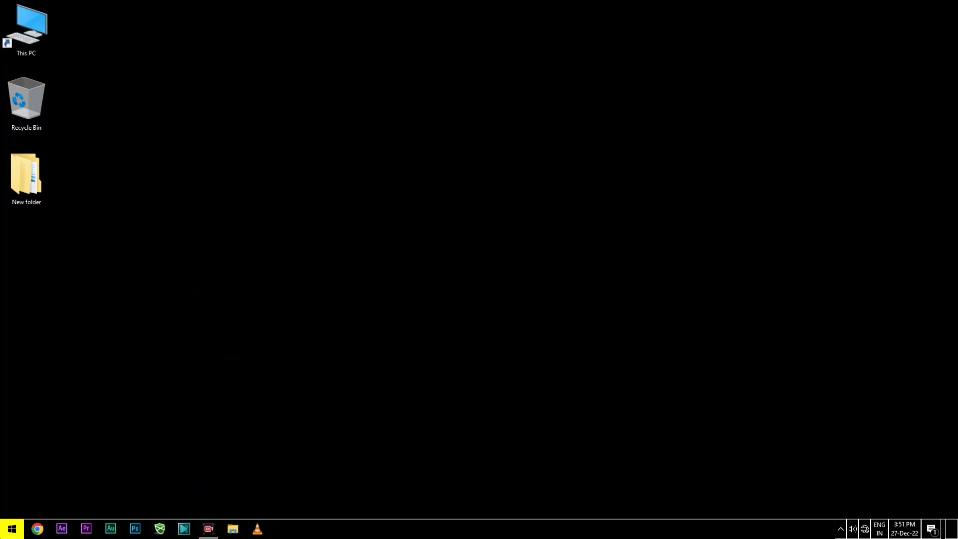
# Place a Recycle Bin shortcut on the desktop from its Start tile.
pyautogui.click(11, 528)
pyautogui.moveTo(675, 186); pyautogui.dragTo(733, 200)
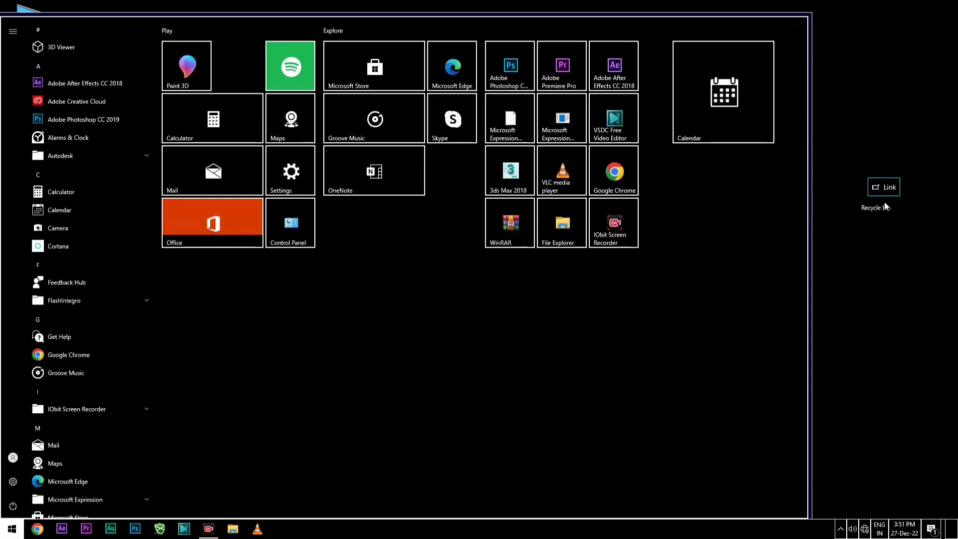
pyautogui.moveTo(885, 206); pyautogui.dragTo(886, 206)
# Delete the Recycle Bin shortcut from the desktop and permanently empty the Recycle Bin.
pyautogui.click(20, 245)
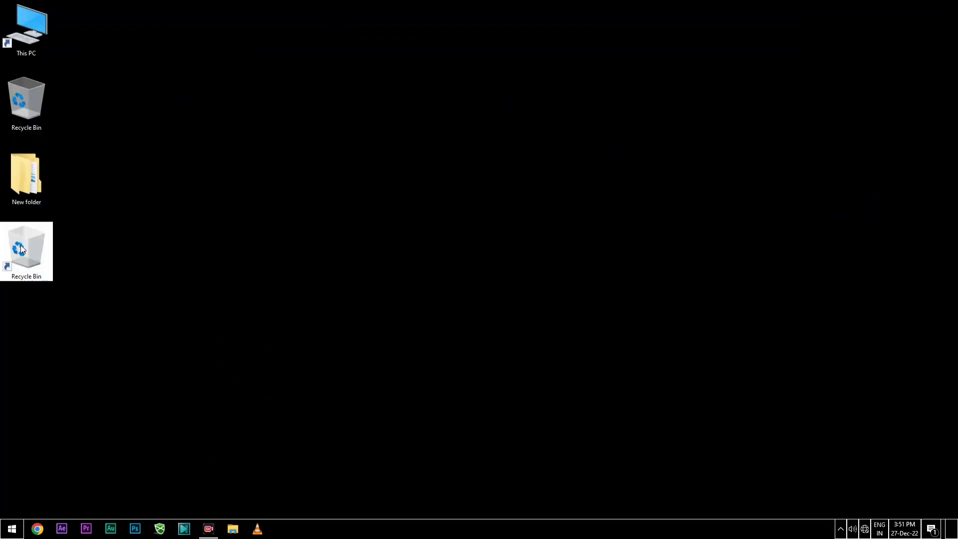
pyautogui.press('Delete')
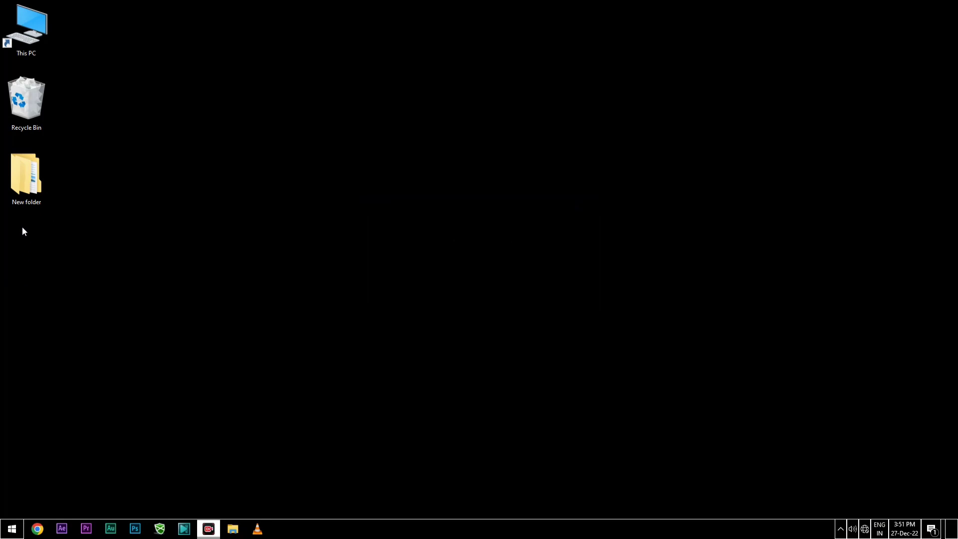
pyautogui.rightClick(18, 99)
pyautogui.click(45, 111)
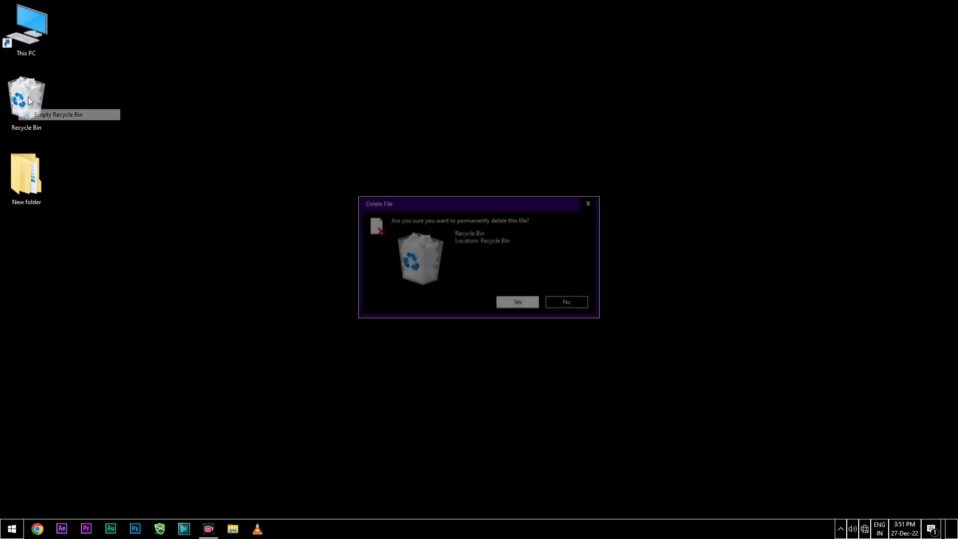
pyautogui.click(509, 306)
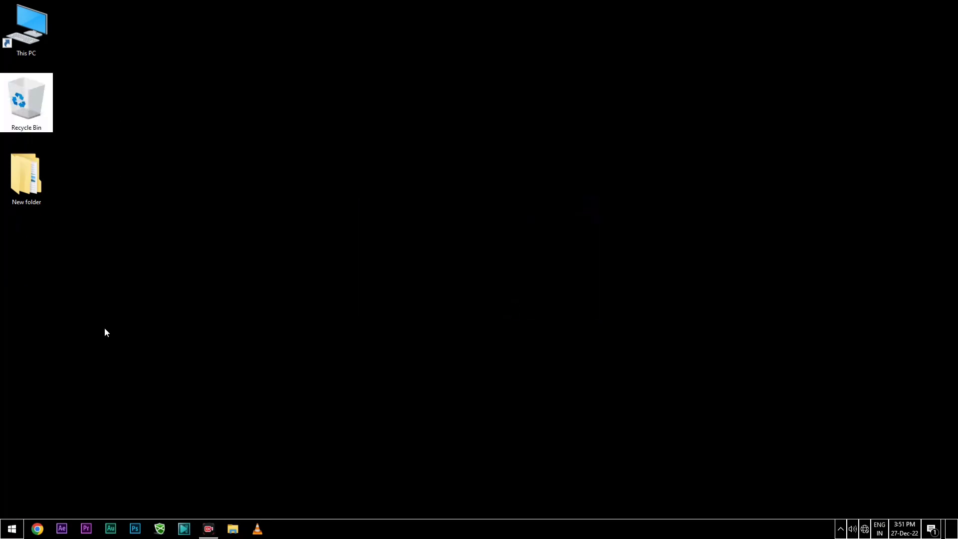
# Open This PC from its desktop shortcut to view its folders and drives, and close the window.
pyautogui.rightClick(28, 39)
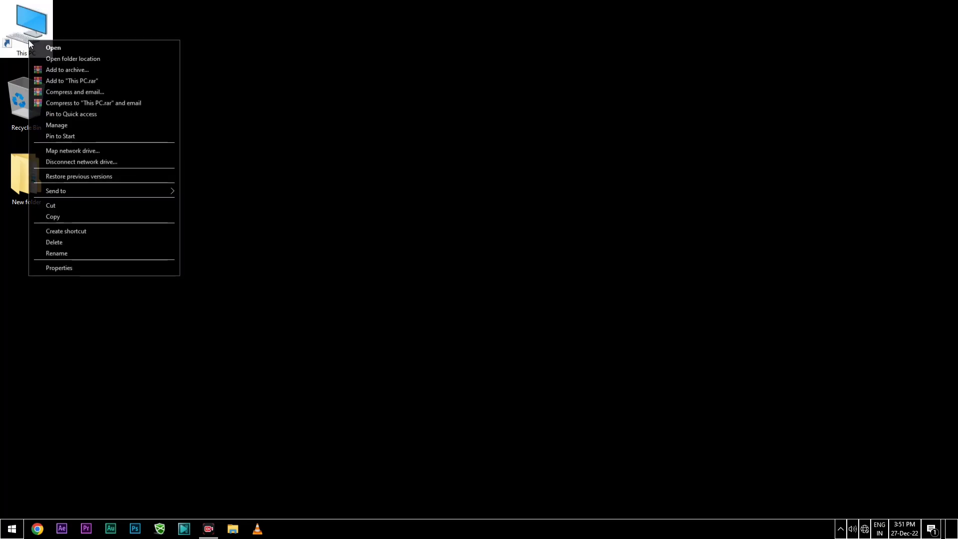
pyautogui.click(146, 43)
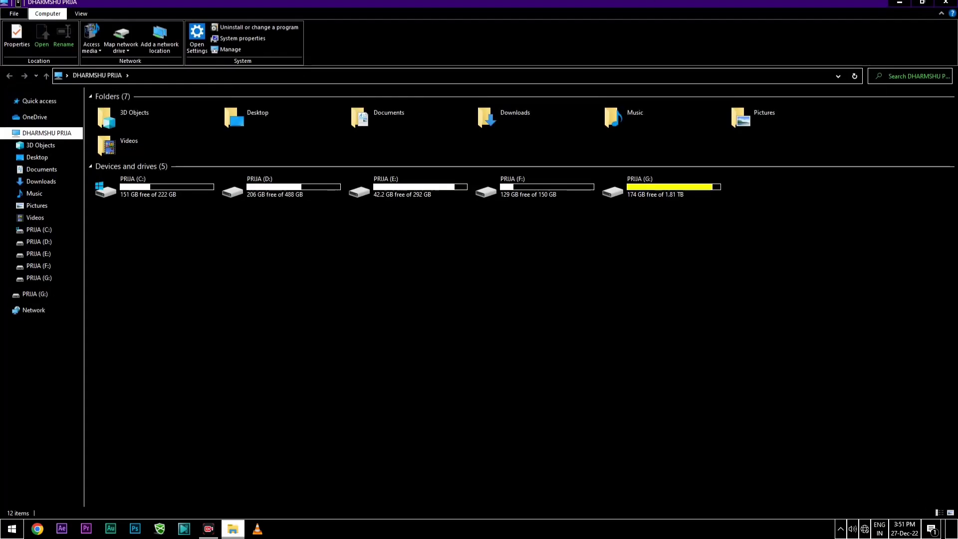
pyautogui.click(937, 5)
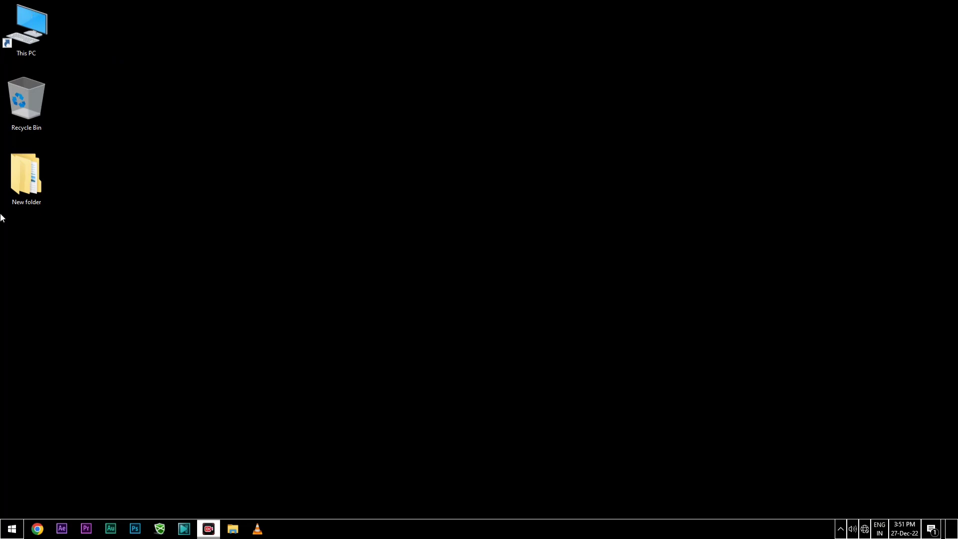
pyautogui.press('super')
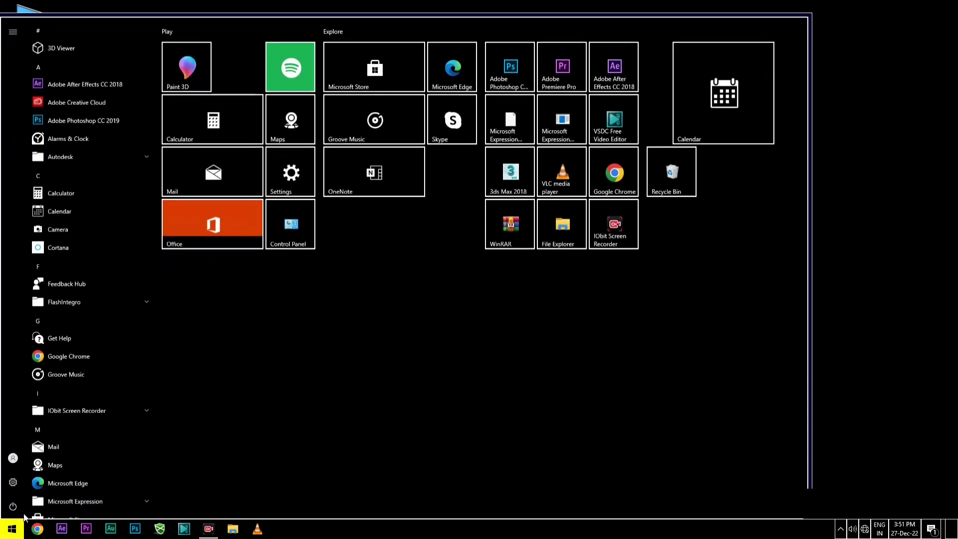
pyautogui.press('super')
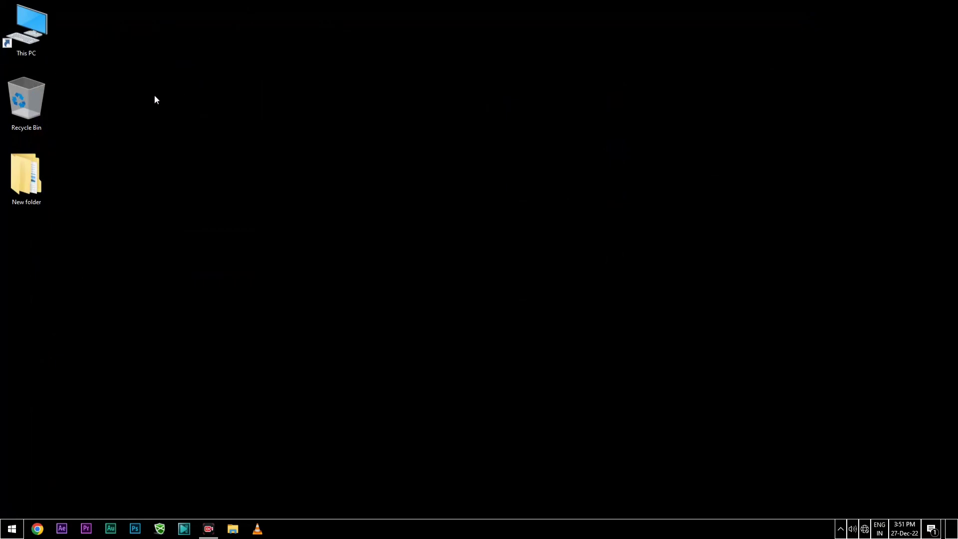
# Open the Recycle Bin icon's name for editing and keep the existing name.
pyautogui.rightClick(26, 101)
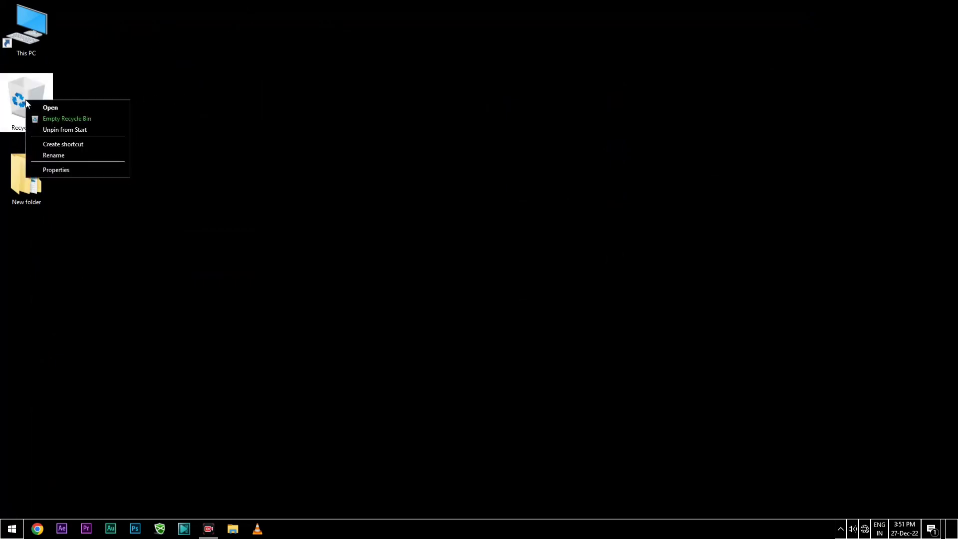
pyautogui.click(86, 154)
pyautogui.press('Return')
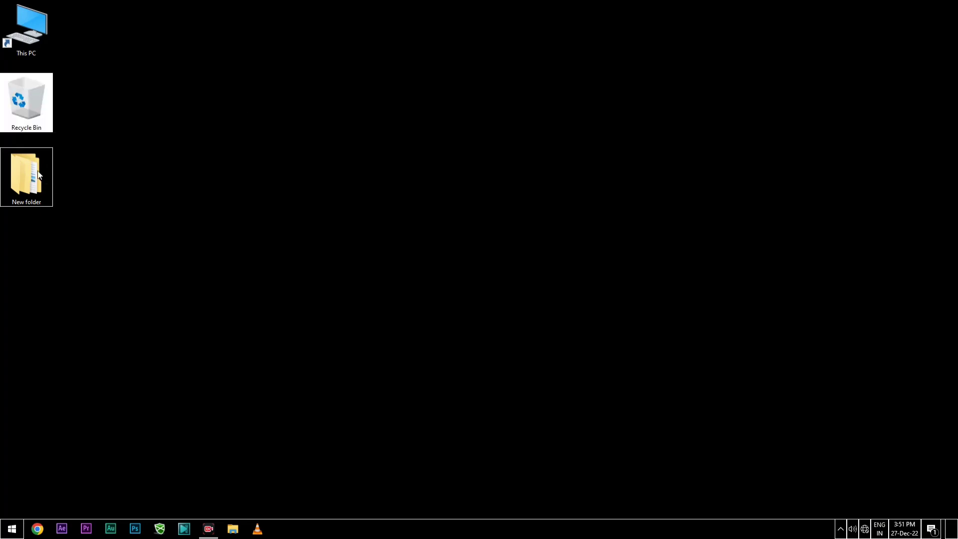
pyautogui.moveTo(33, 183)
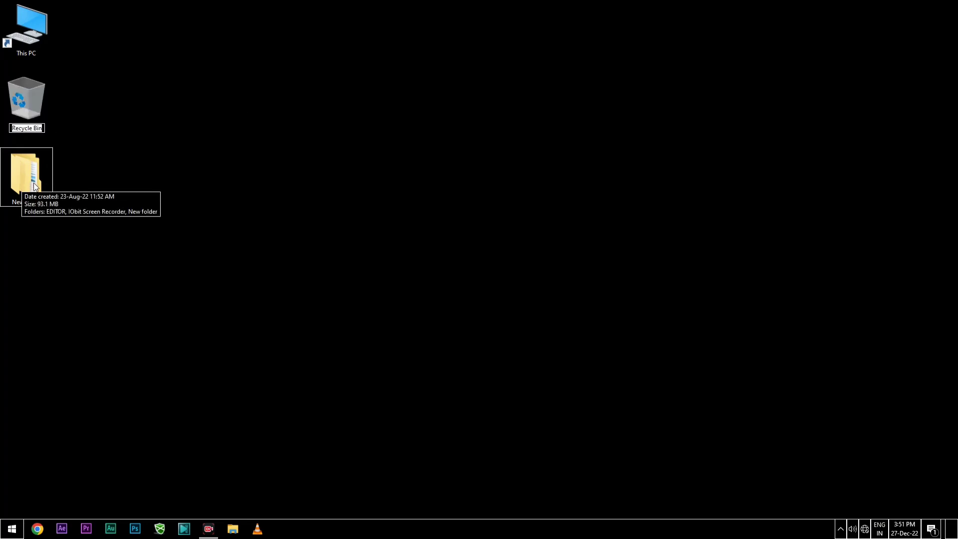
# Open the Play and Explore tile group names in Start for editing, keep them, and close the launched app window.
pyautogui.click(12, 529)
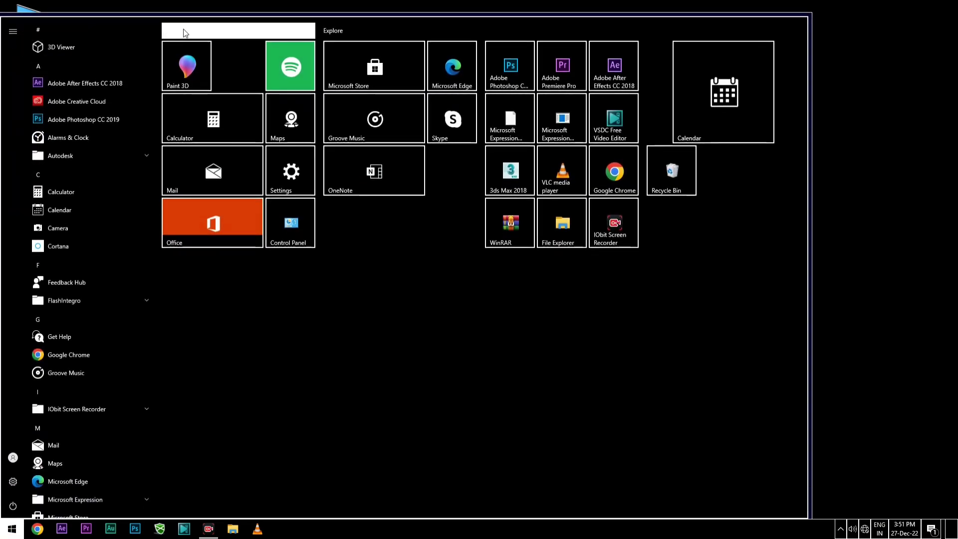
pyautogui.click(182, 30)
pyautogui.click(349, 29)
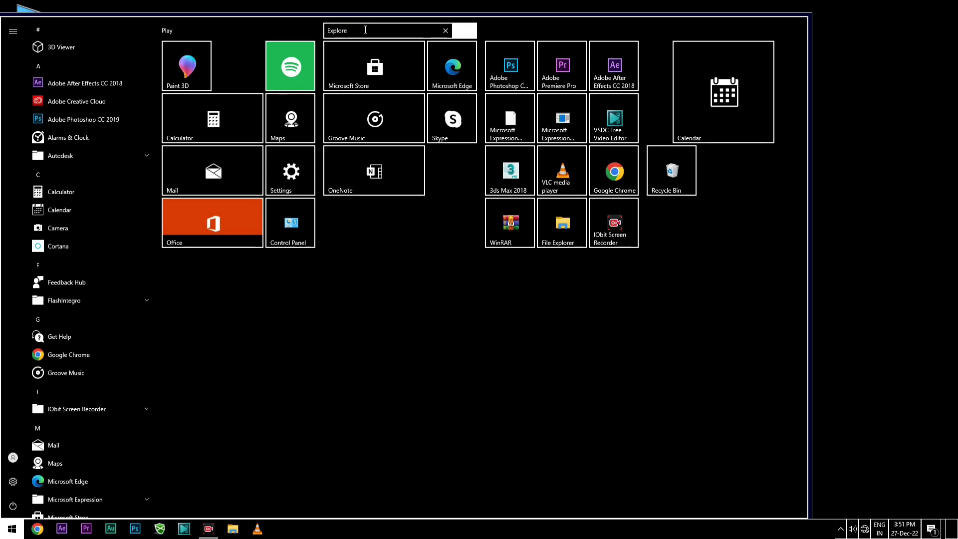
pyautogui.click(374, 171)
pyautogui.click(12, 528)
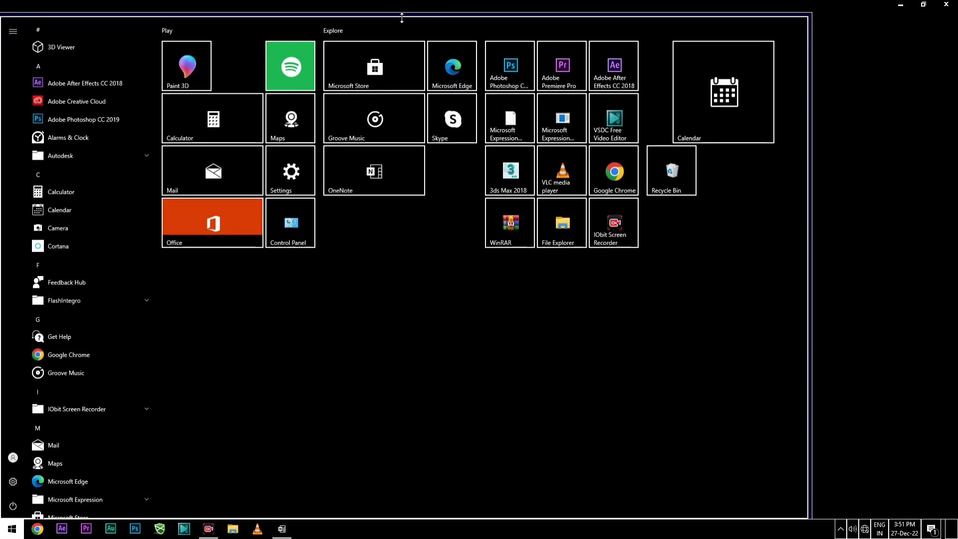
pyautogui.click(398, 32)
pyautogui.click(946, 5)
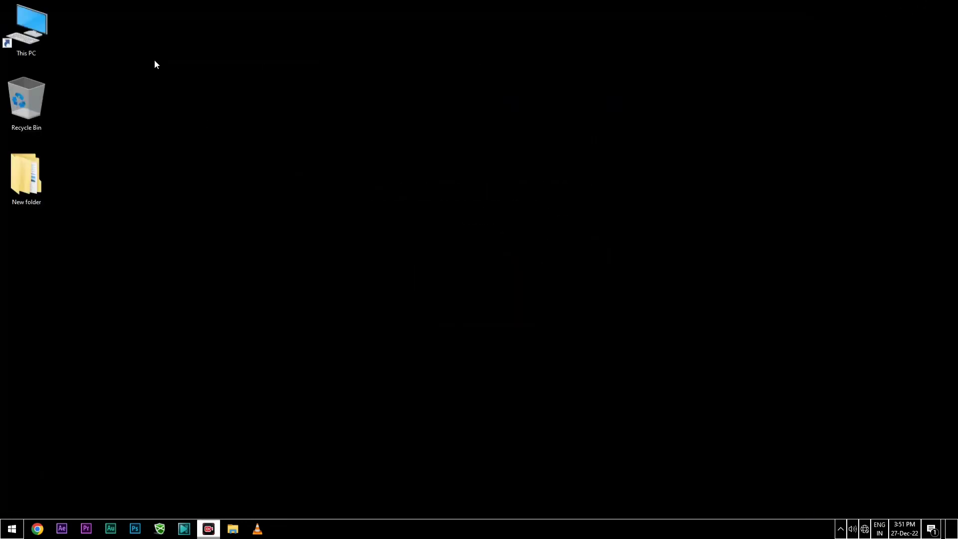
# Open This PC from its desktop shortcut and refresh the folder and drive view.
pyautogui.doubleClick(26, 30)
pyautogui.rightClick(473, 310)
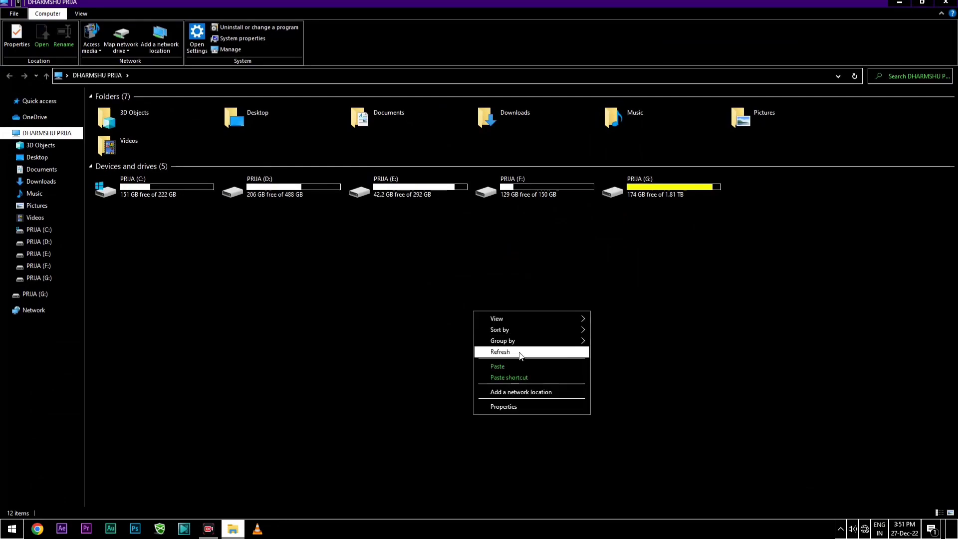
pyautogui.click(529, 353)
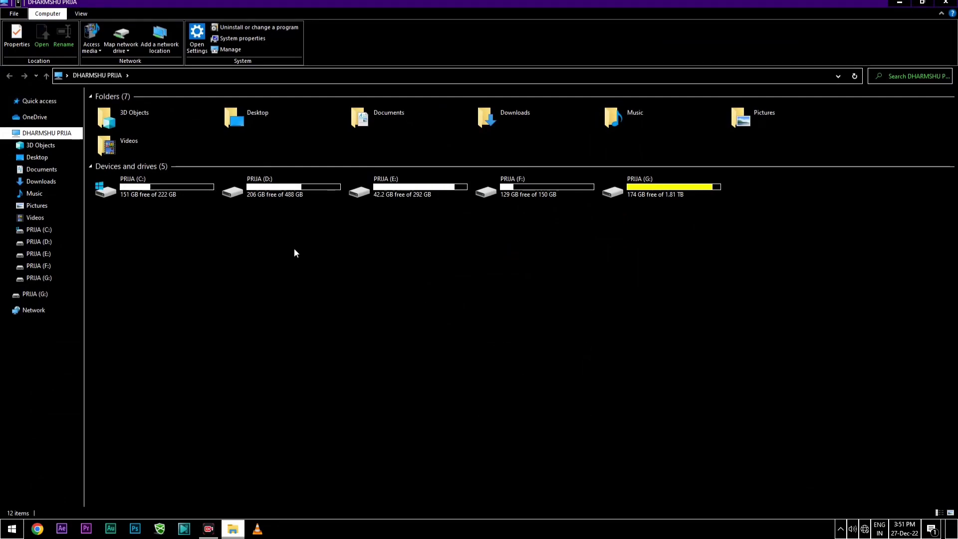
# Open drive G:, open the PHOTOS folder's name for editing without changing it, and refresh the drive view.
pyautogui.click(671, 196)
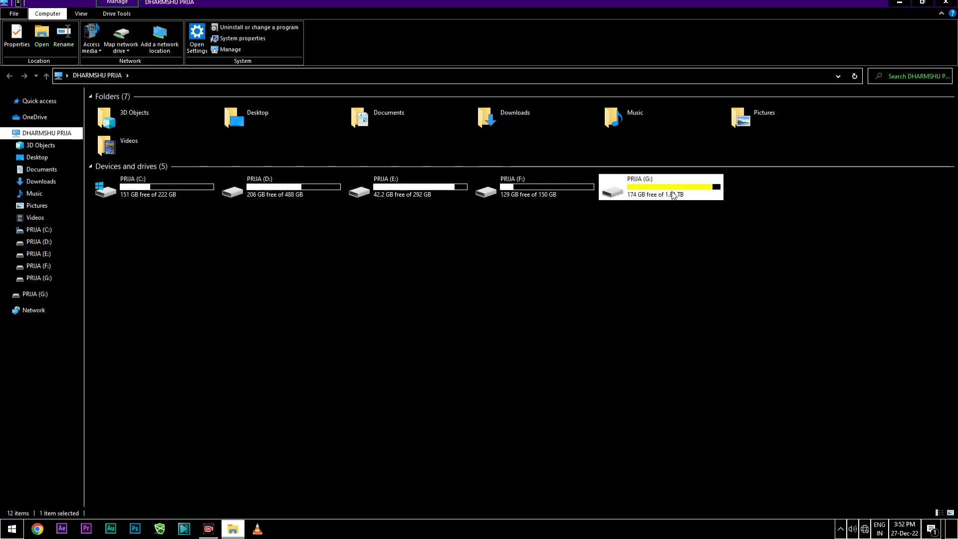
pyautogui.doubleClick(672, 195)
pyautogui.click(327, 190)
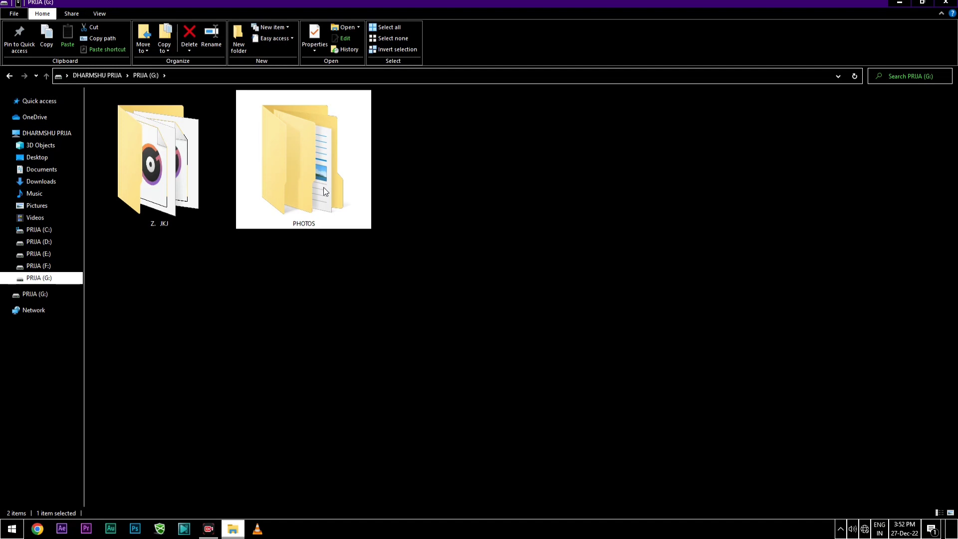
pyautogui.press('F2')
pyautogui.rightClick(456, 171)
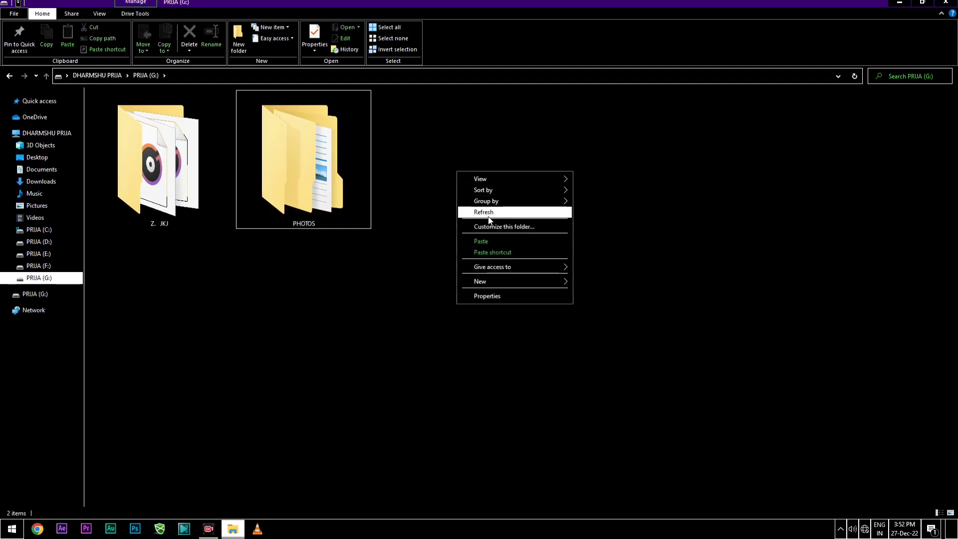
pyautogui.click(486, 213)
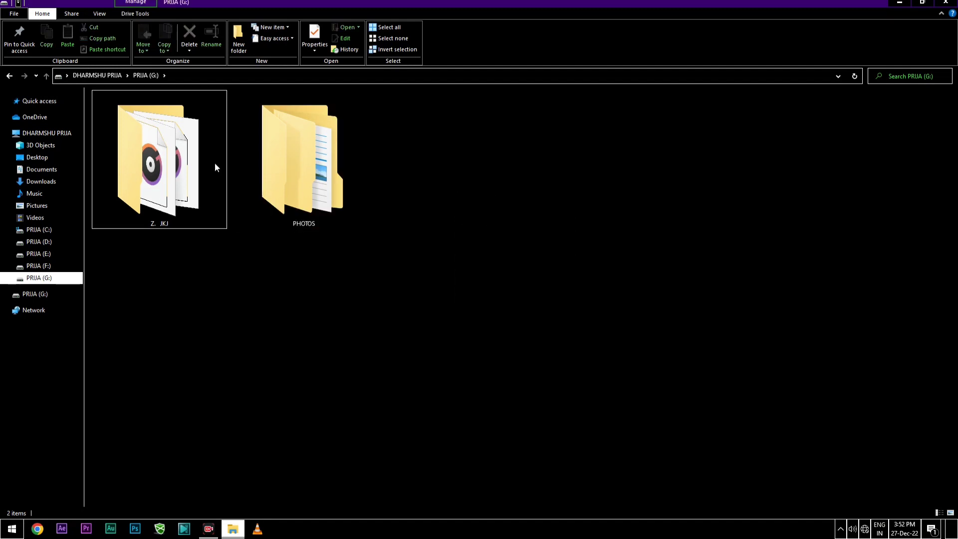
# Show the commands available for the PHOTOS folder, dismiss them, and refresh the contents of drive G:.
pyautogui.click(289, 160)
pyautogui.rightClick(289, 160)
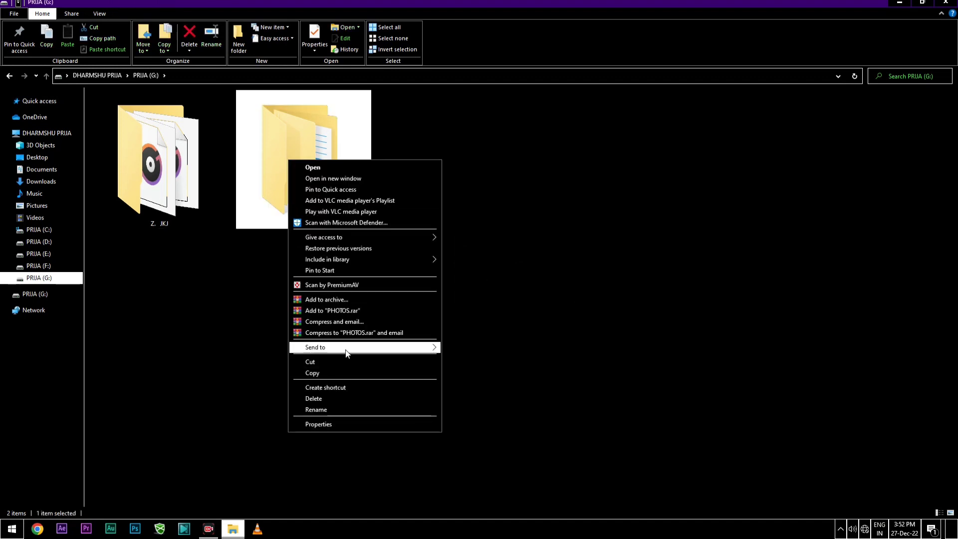
pyautogui.click(650, 183)
pyautogui.rightClick(651, 186)
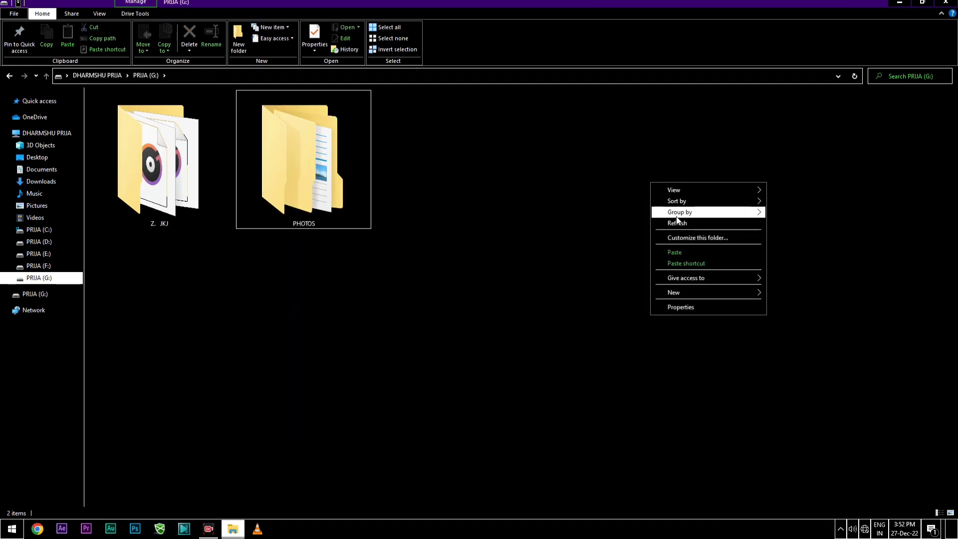
pyautogui.click(660, 220)
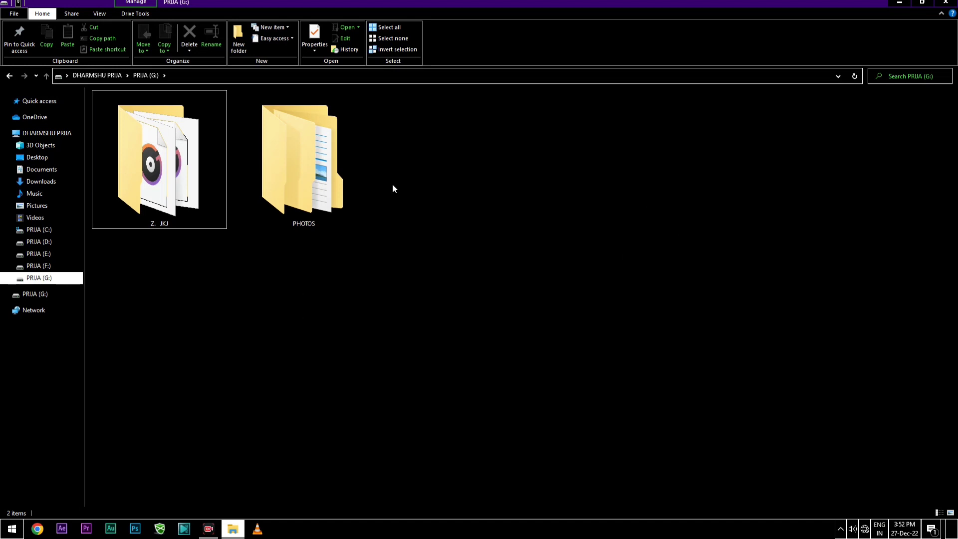
# Open the PHOTOS folder's name for editing, keep it, and locate Rename among the folder's commands.
pyautogui.click(319, 183)
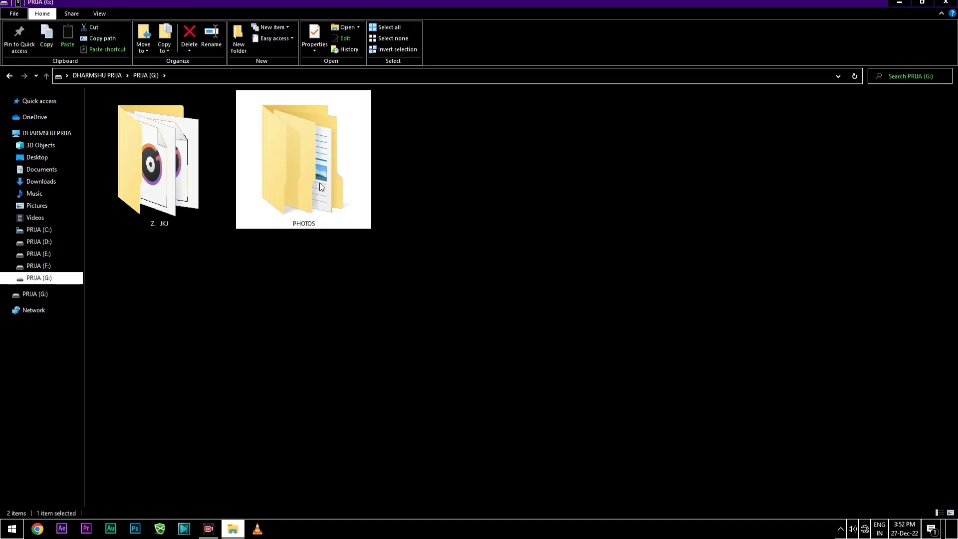
pyautogui.press('F2')
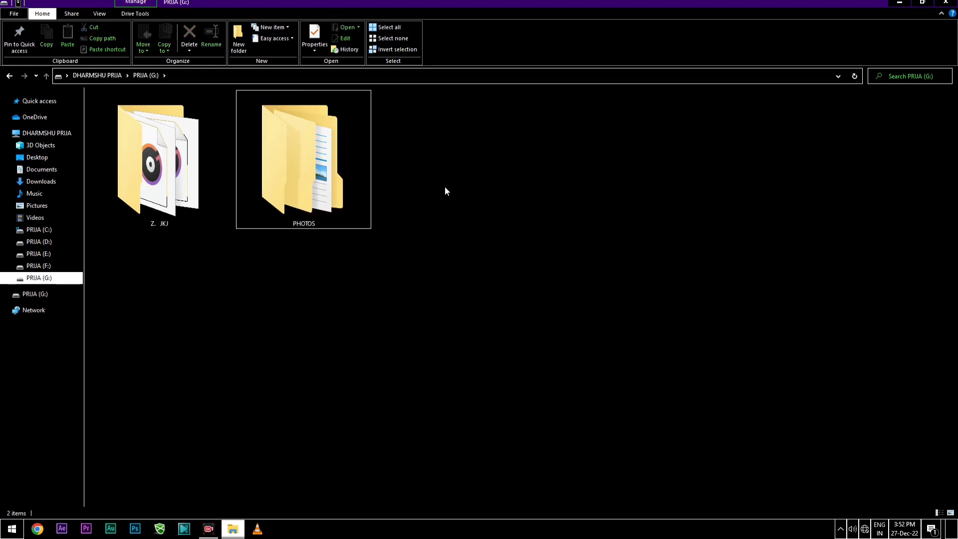
pyautogui.rightClick(281, 175)
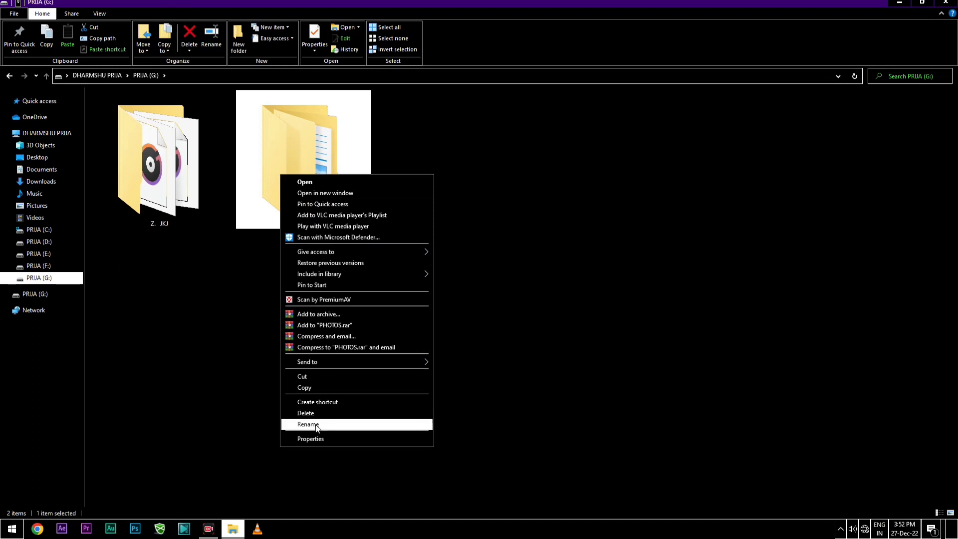
pyautogui.click(795, 162)
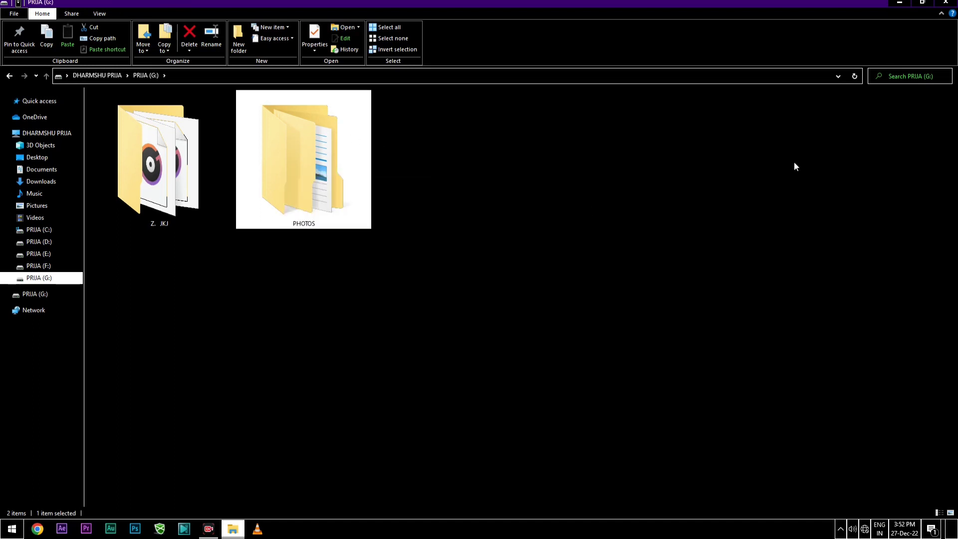
pyautogui.click(795, 166)
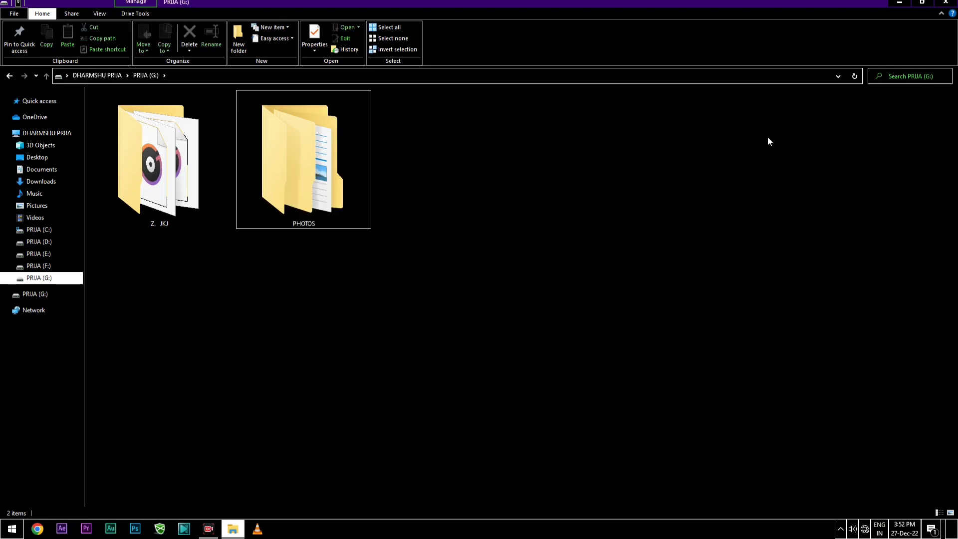
# Start the Rename command on the selected PHOTOS folder and keep the existing name.
pyautogui.click(329, 199)
pyautogui.click(211, 35)
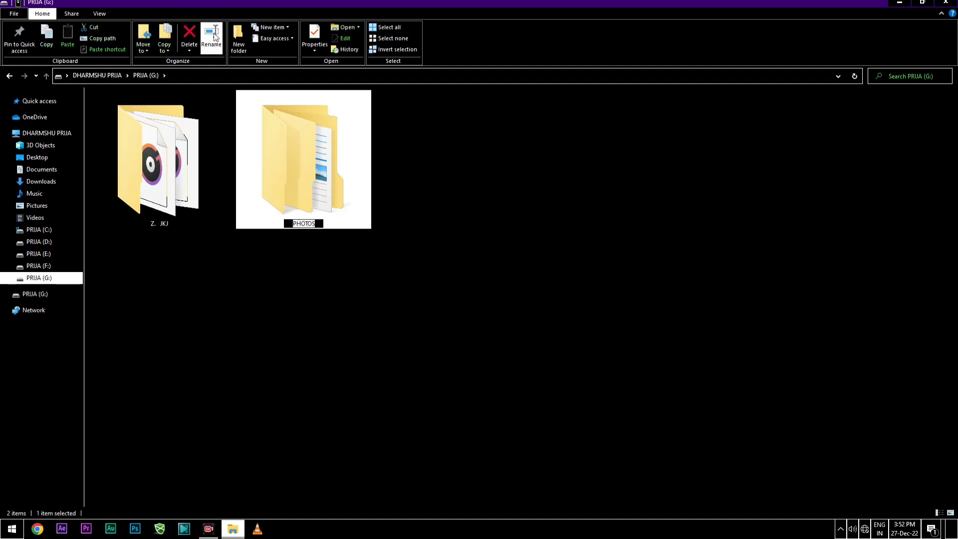
pyautogui.click(550, 253)
# Add the Rename command to the Quick Access Toolbar, and select and deselect the PHOTOS folder.
pyautogui.click(18, 3)
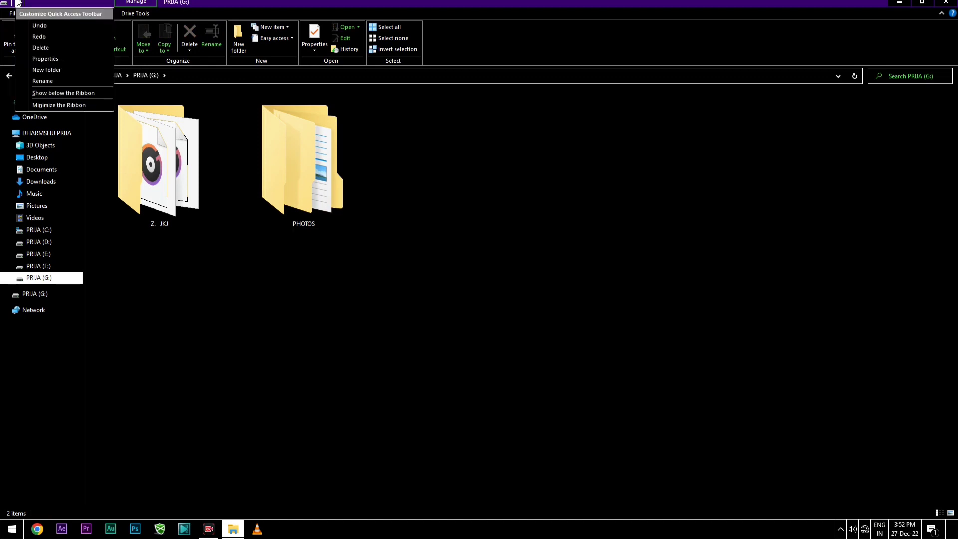
pyautogui.click(60, 80)
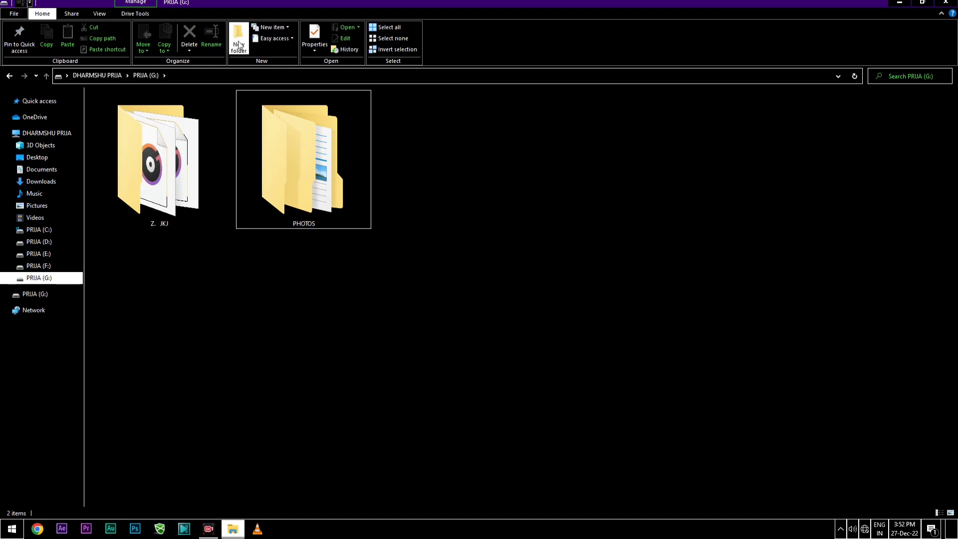
pyautogui.click(285, 175)
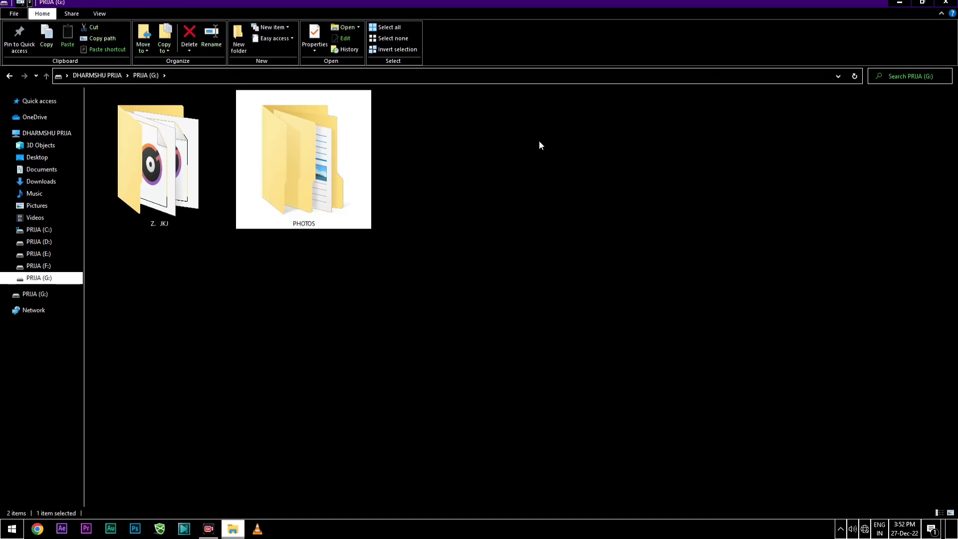
pyautogui.click(381, 100)
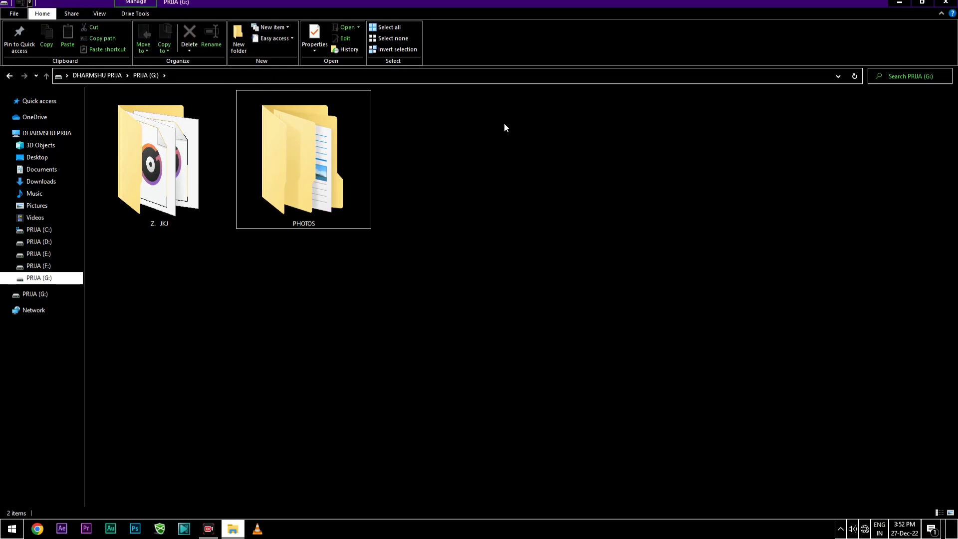
# Minimize the ribbon and review the Quick Access Toolbar's customization options.
pyautogui.click(941, 14)
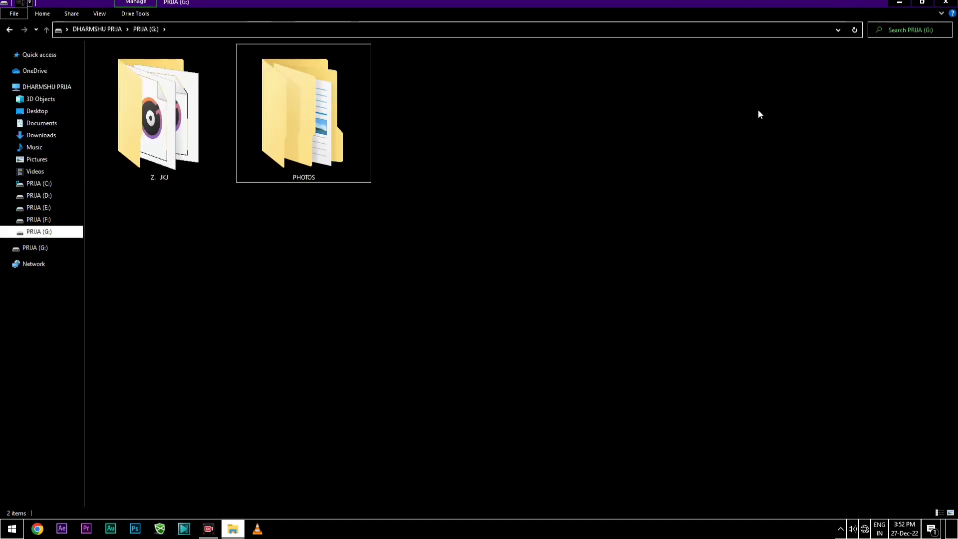
pyautogui.click(29, 3)
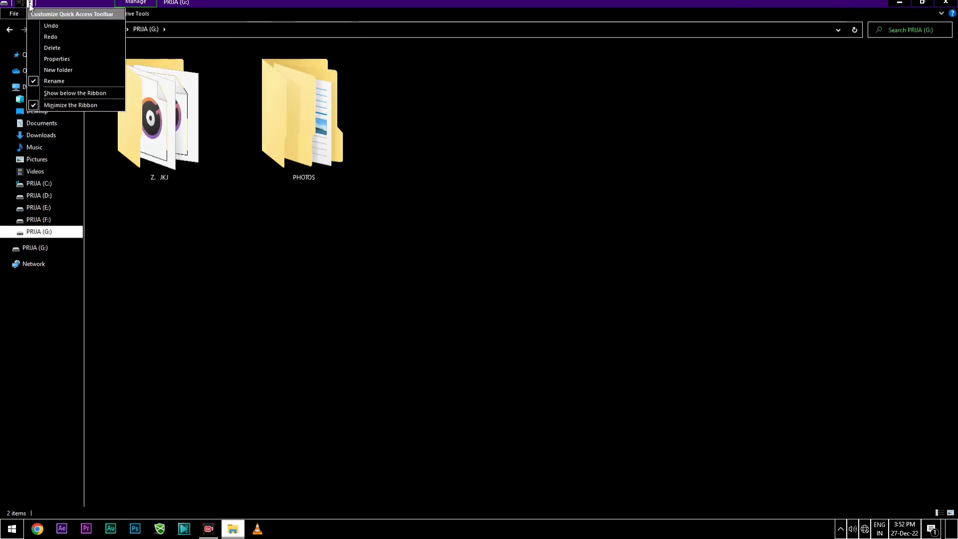
pyautogui.click(941, 14)
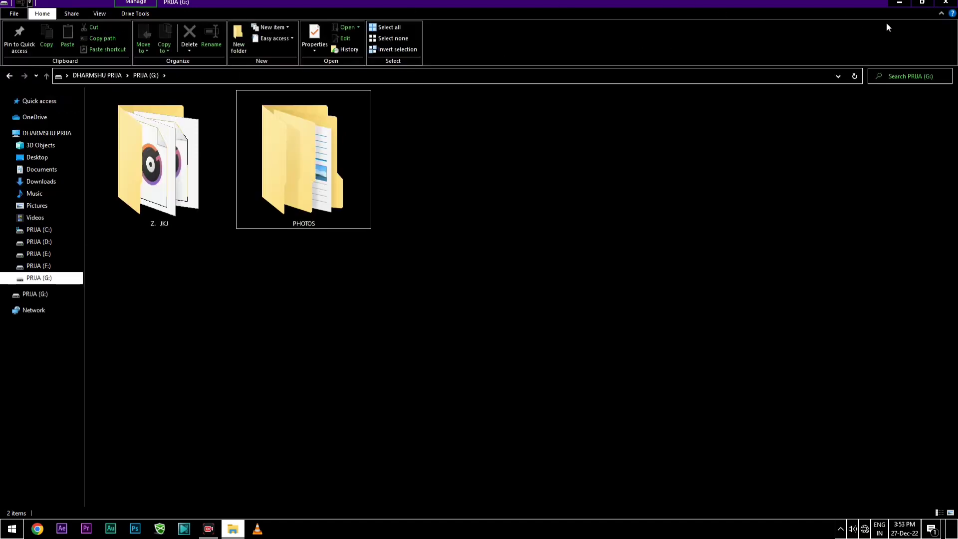
pyautogui.click(942, 14)
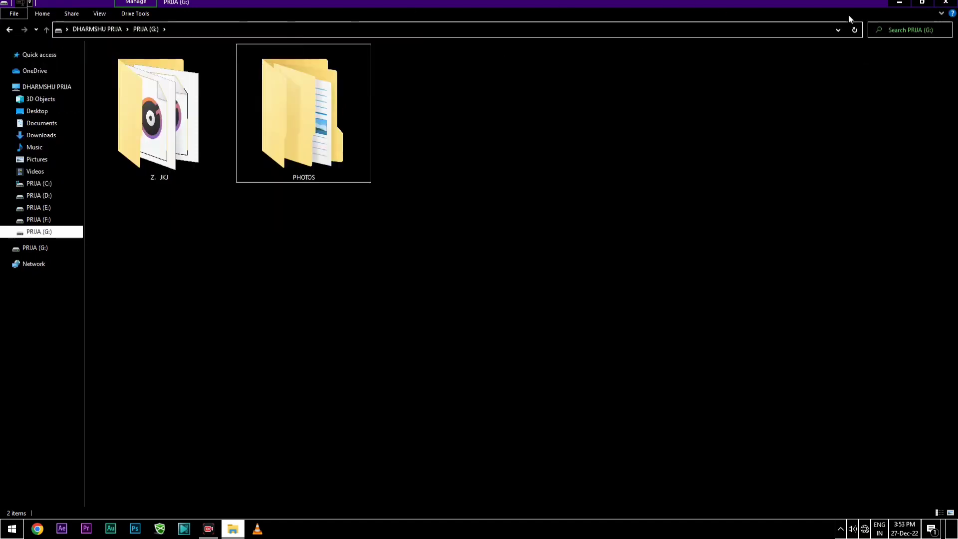
pyautogui.click(30, 3)
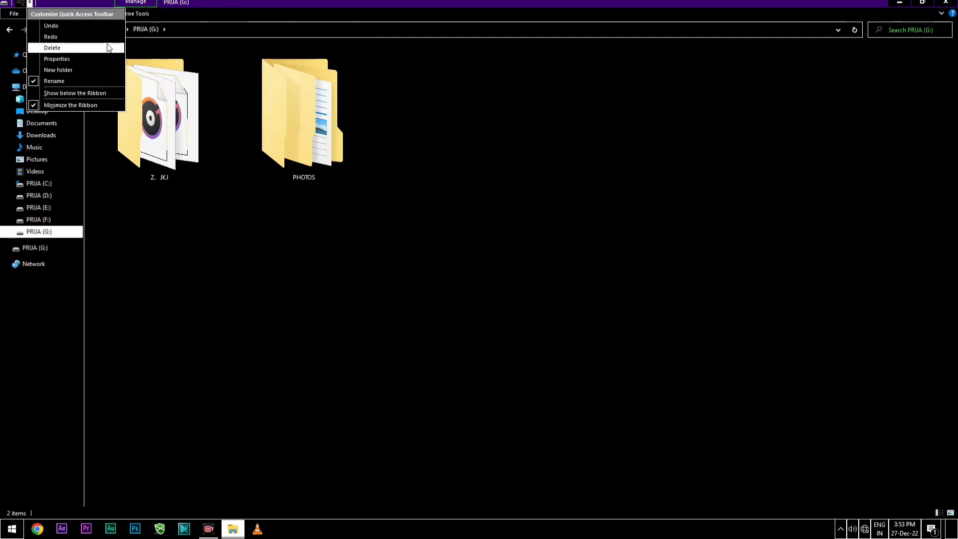
pyautogui.click(511, 170)
# Start renaming the PHOTOS folder with the Quick Access Rename command and keep its existing name.
pyautogui.click(350, 148)
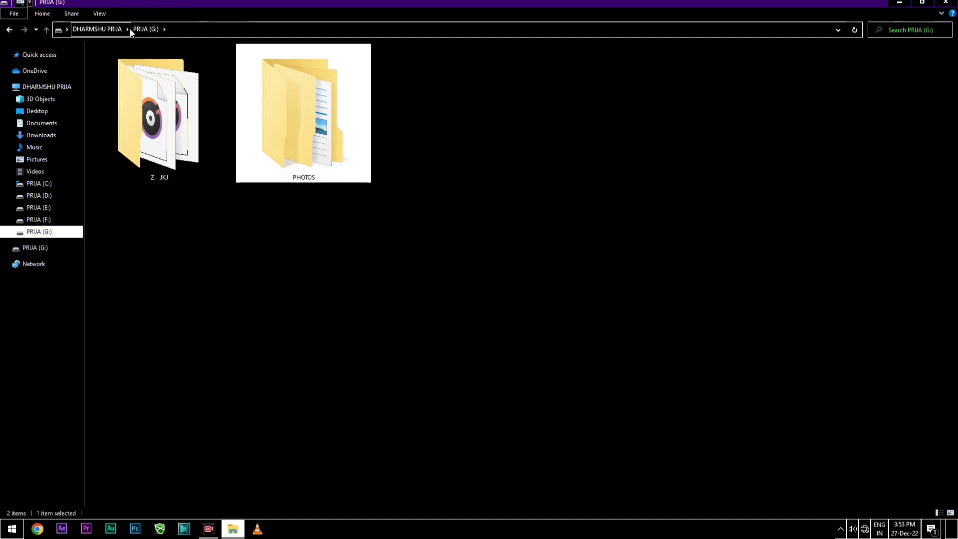
pyautogui.click(21, 3)
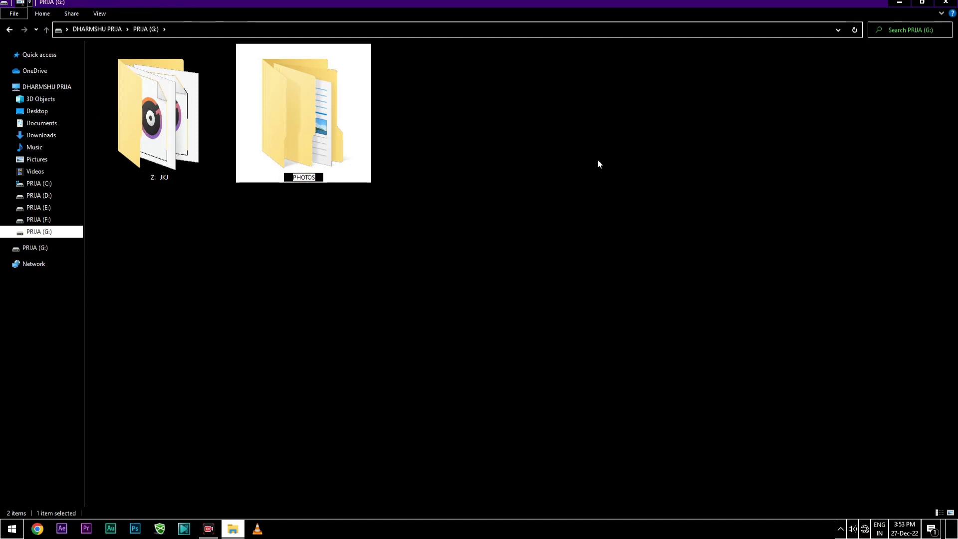
pyautogui.click(580, 158)
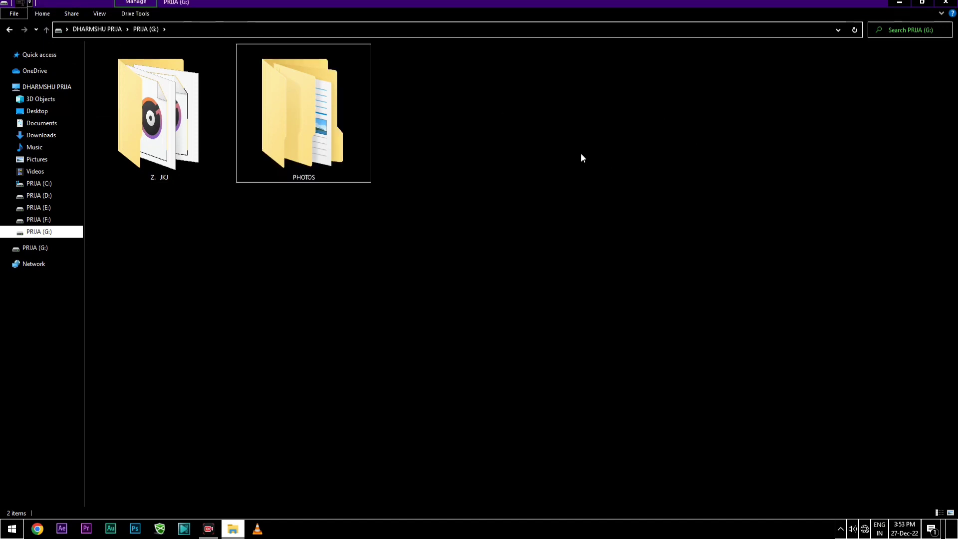
# Remove the Rename command from the Quick Access Toolbar and leave the ribbon expanded.
pyautogui.click(941, 14)
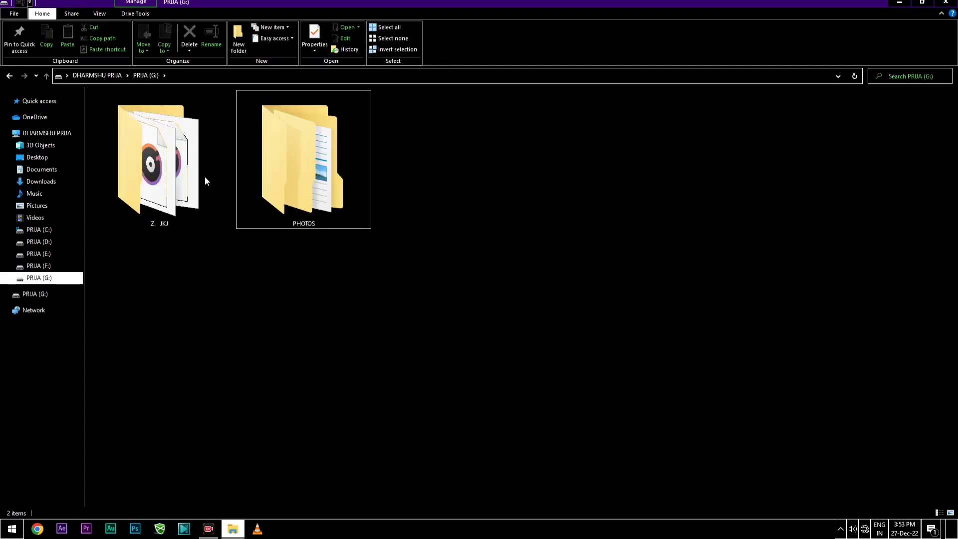
pyautogui.click(30, 3)
pyautogui.click(47, 80)
pyautogui.click(313, 175)
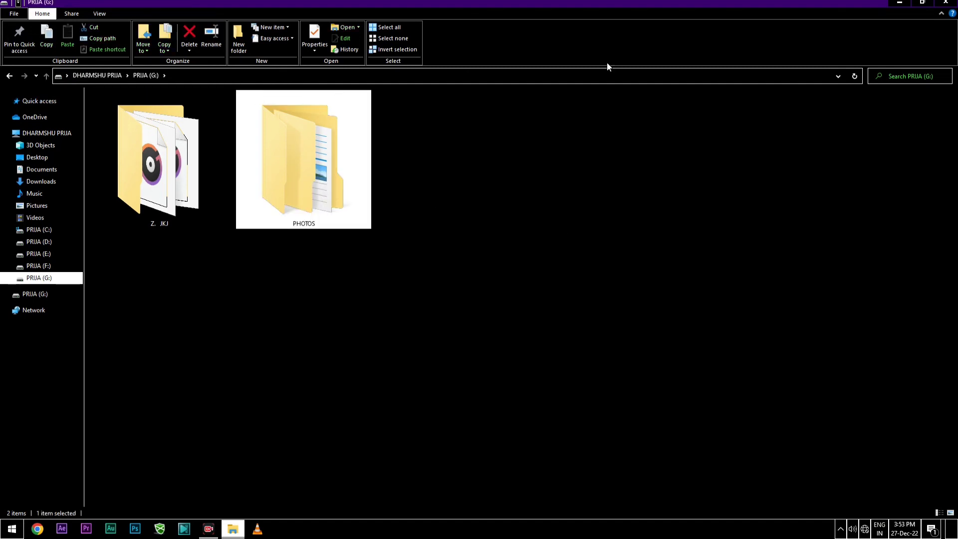
pyautogui.click(941, 14)
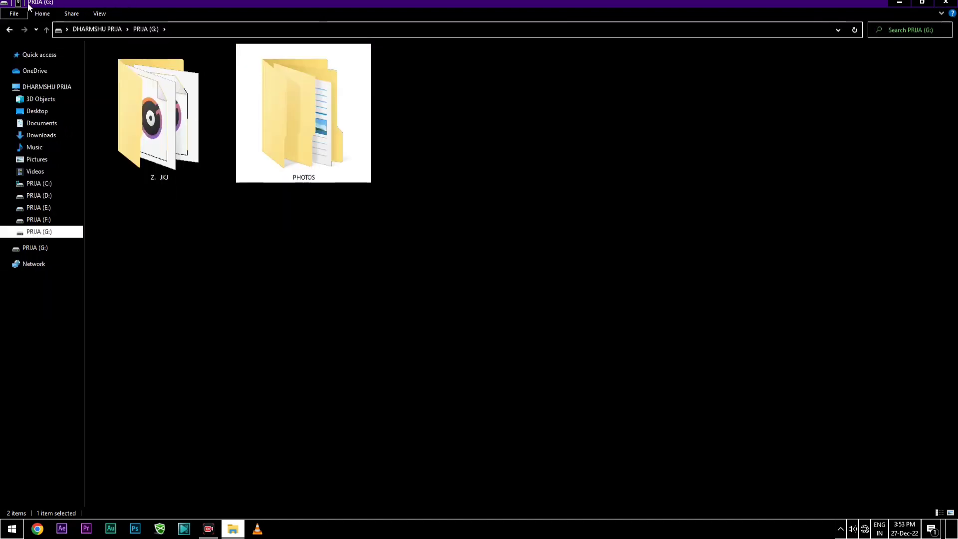
pyautogui.click(941, 14)
# Point out the Rename command among the PHOTOS folder's commands and dismiss them.
pyautogui.rightClick(308, 170)
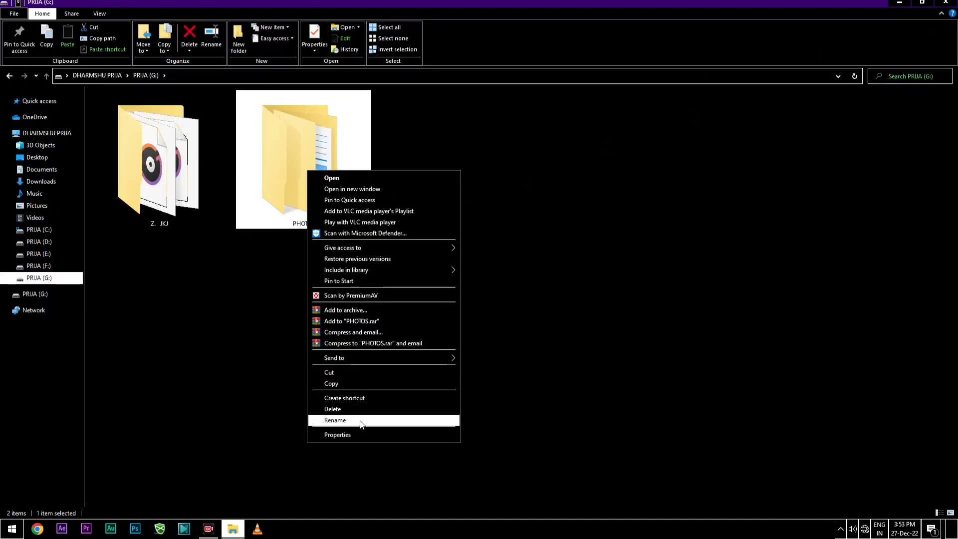
pyautogui.rightClick(294, 158)
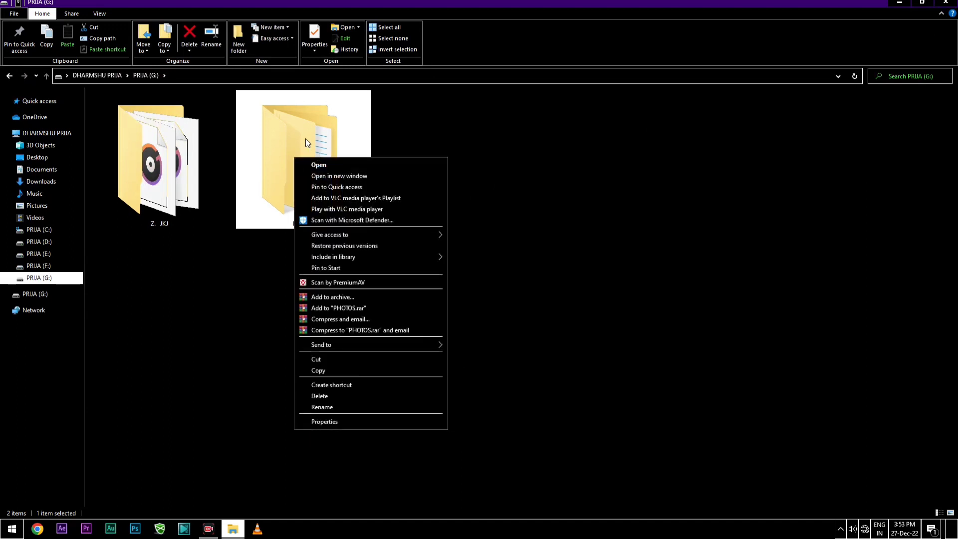
pyautogui.rightClick(297, 132)
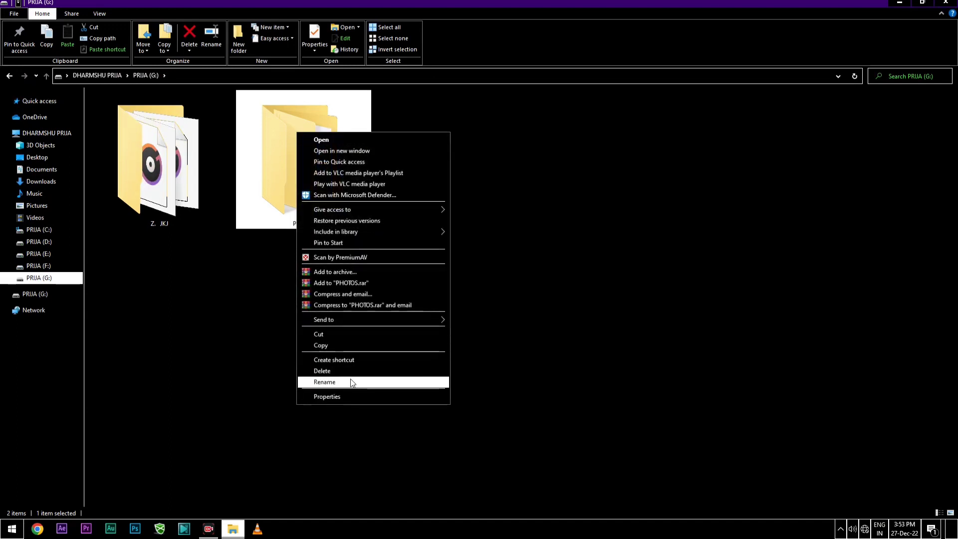
pyautogui.click(629, 108)
# Open the PHOTOS folder's name for editing twice, keeping the existing name each time.
pyautogui.click(297, 160)
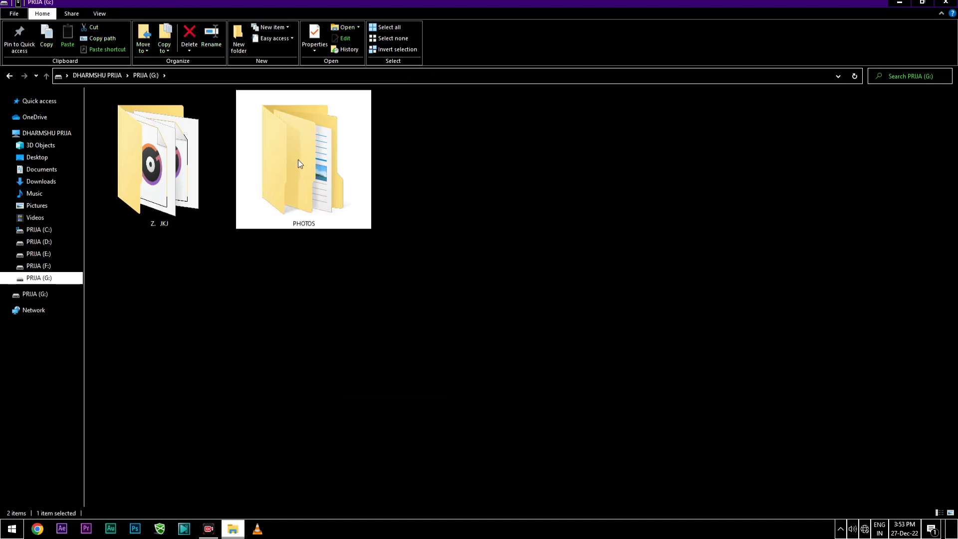
pyautogui.click(217, 33)
pyautogui.click(538, 237)
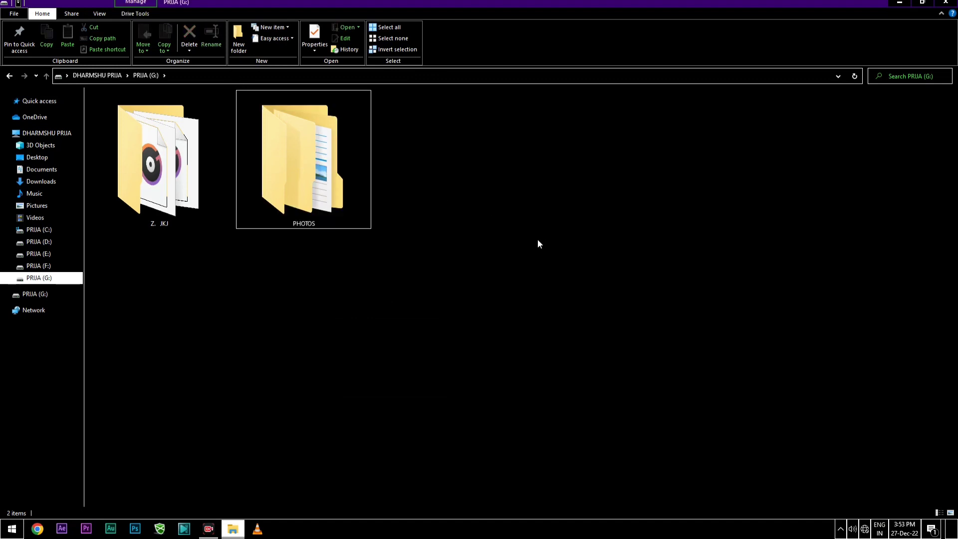
pyautogui.click(365, 205)
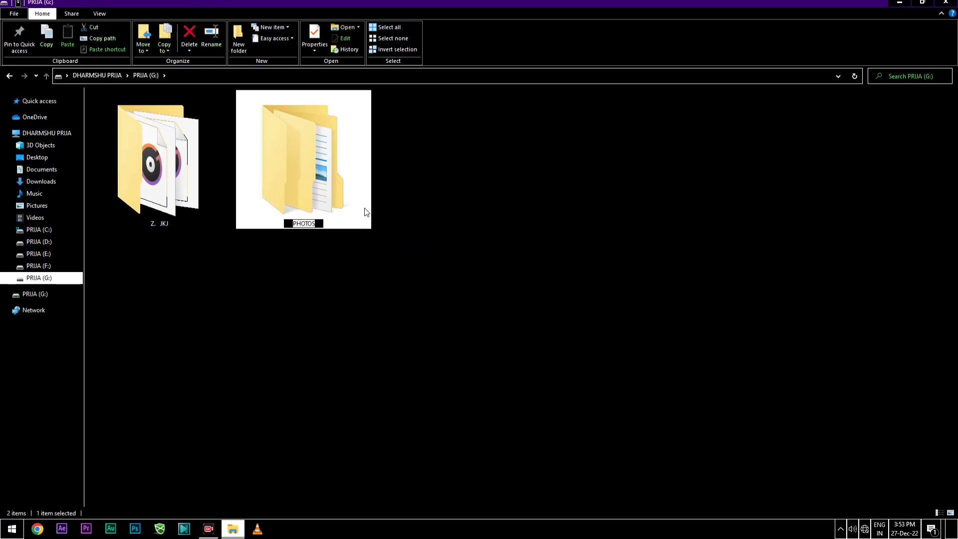
pyautogui.click(538, 214)
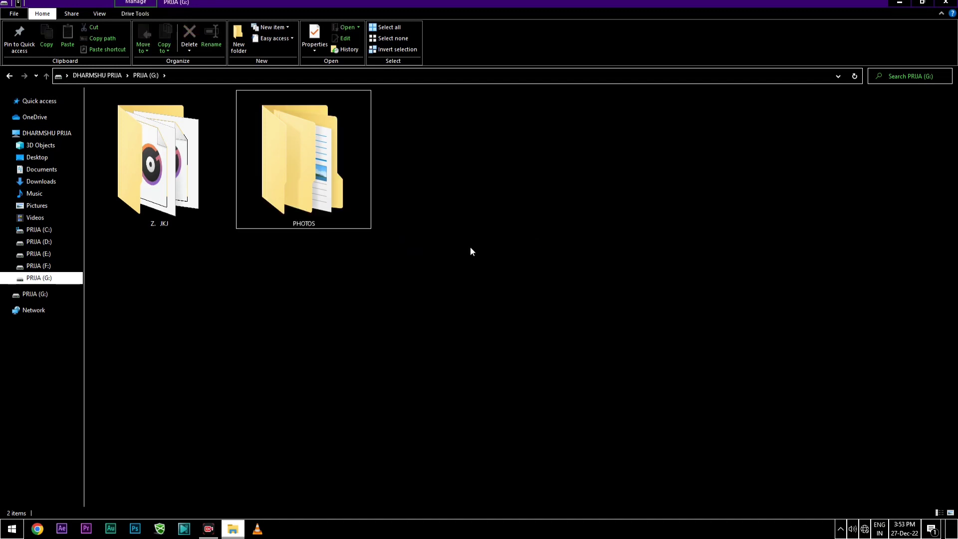